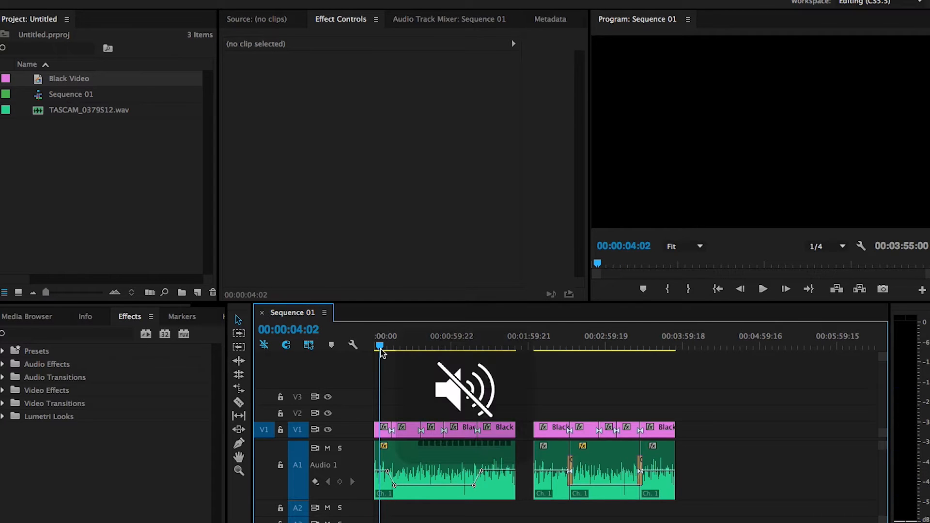
Examine the volume keyframes on the uncut audio clip at the start of the sequence.
key(z)
click(422, 436)
click(422, 435)
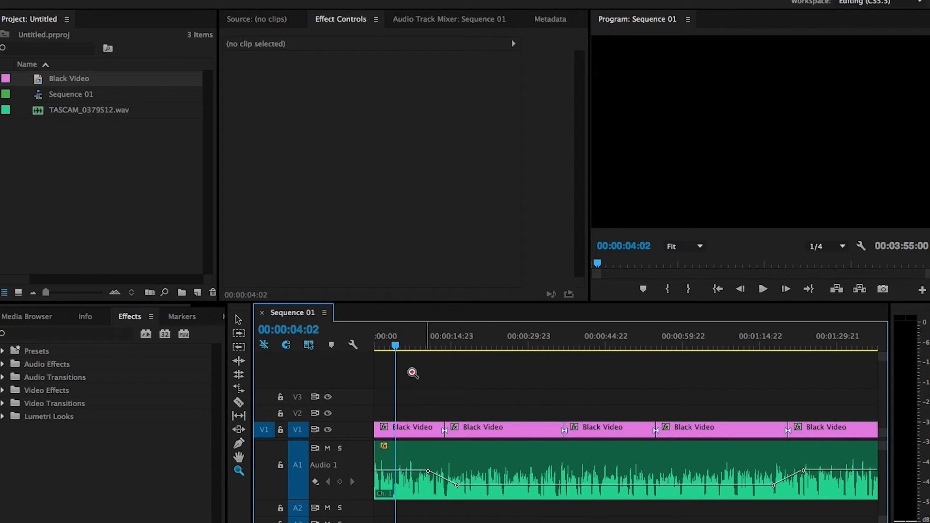
mouse_move(406, 349)
mouse_down()
mouse_move(379, 349)
mouse_move(397, 349)
mouse_up()
key(minus)
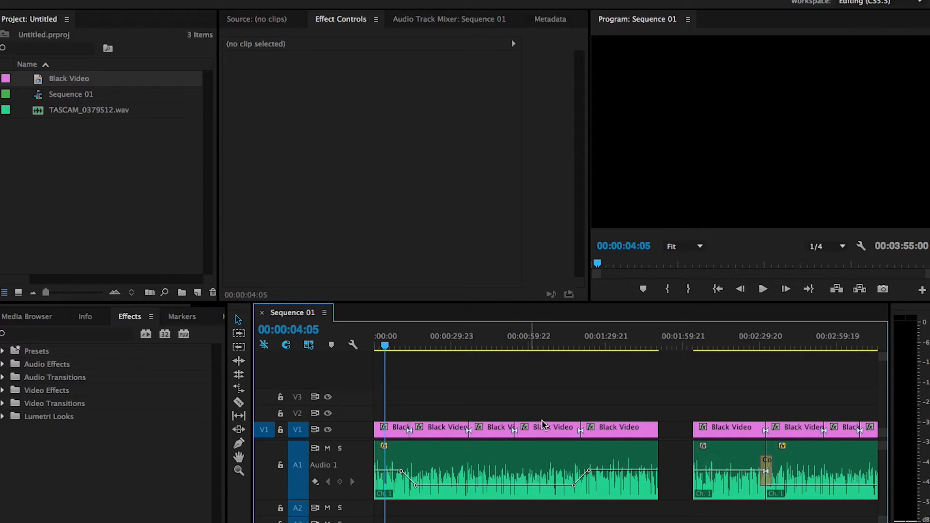
Compare the keyframed audio in the first clip group with the split audio and crossfades in the second group.
scroll(629, 409, down, 5)
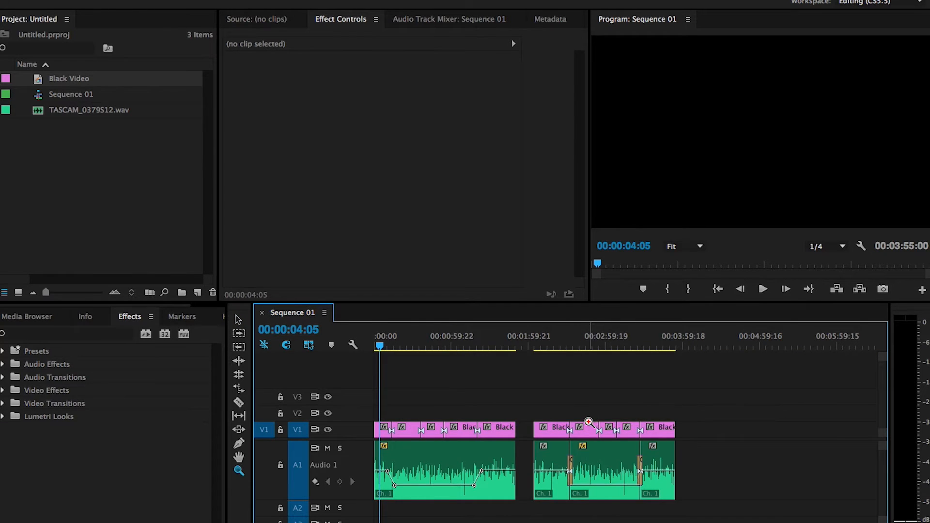
key(z)
key(v)
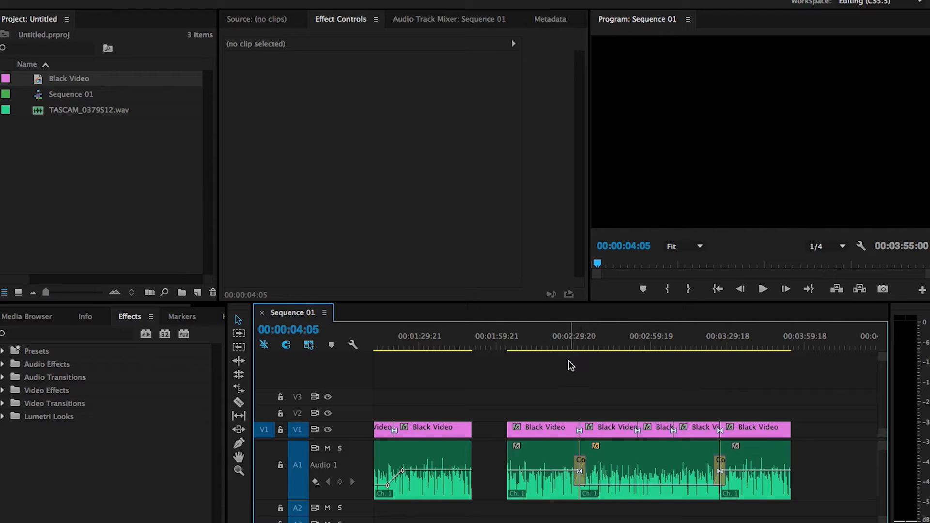
key(z)
alt+click(510, 416)
click(456, 422)
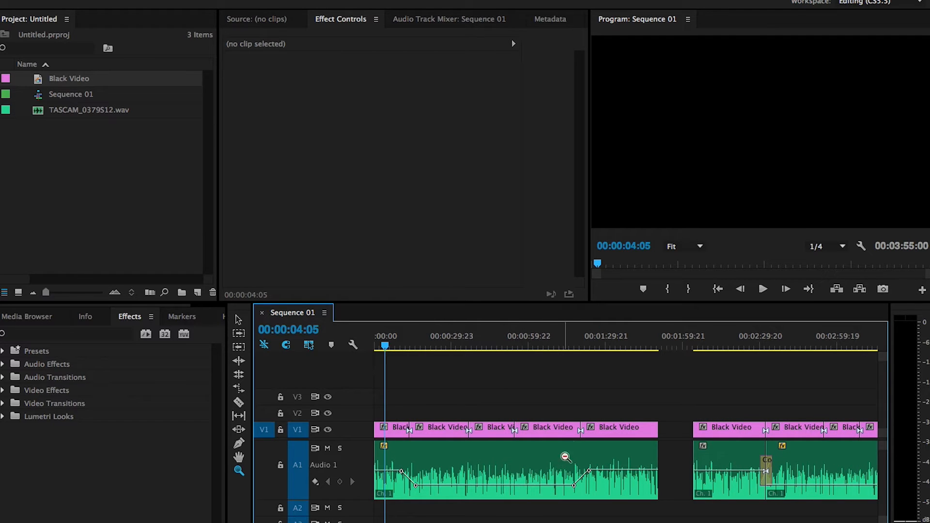
alt+click(572, 444)
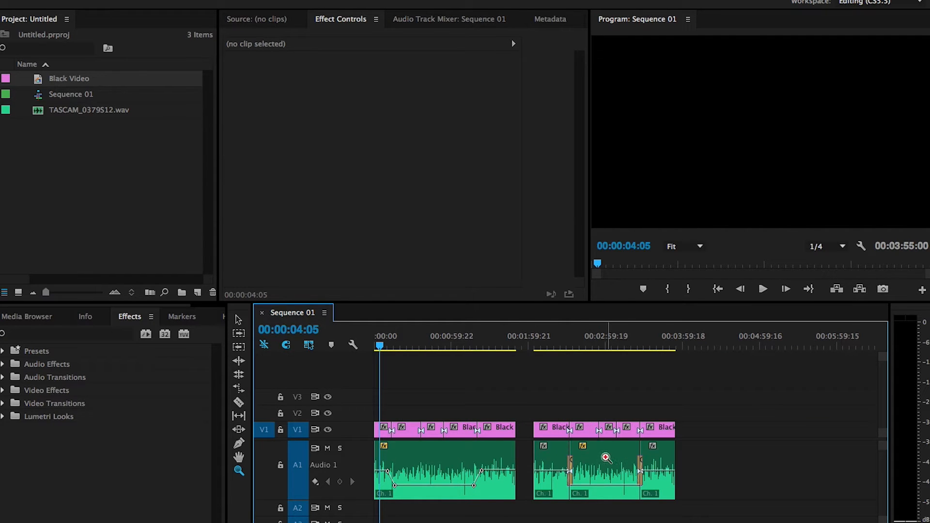
click(611, 466)
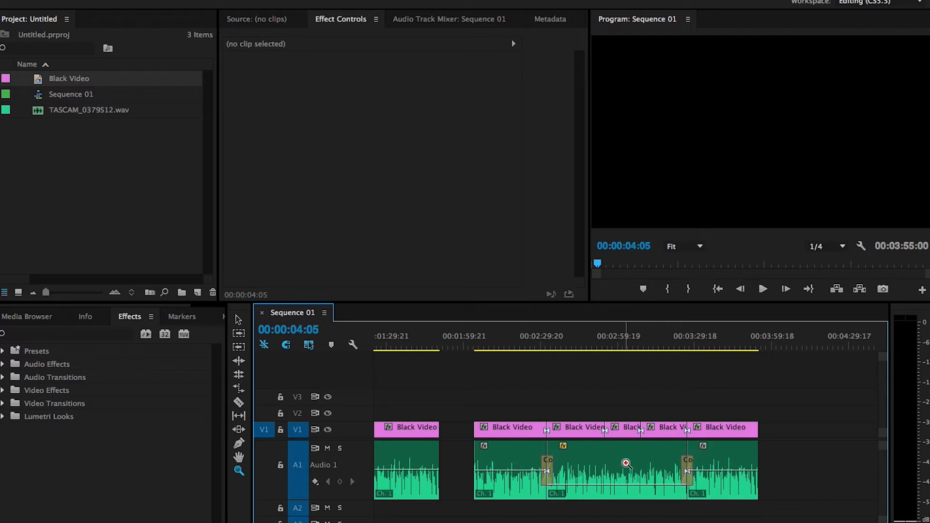
key(v)
key(z)
alt+click(499, 401)
click(657, 463)
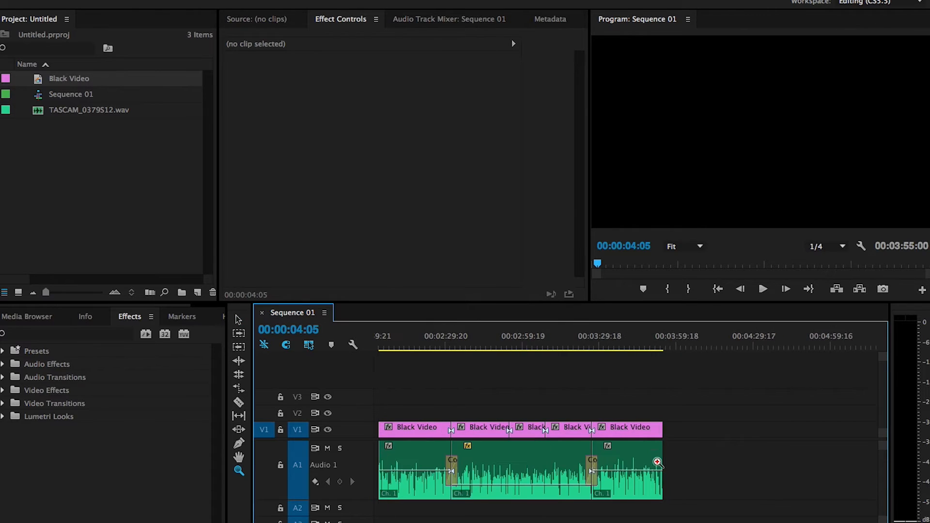
click(521, 464)
key(v)
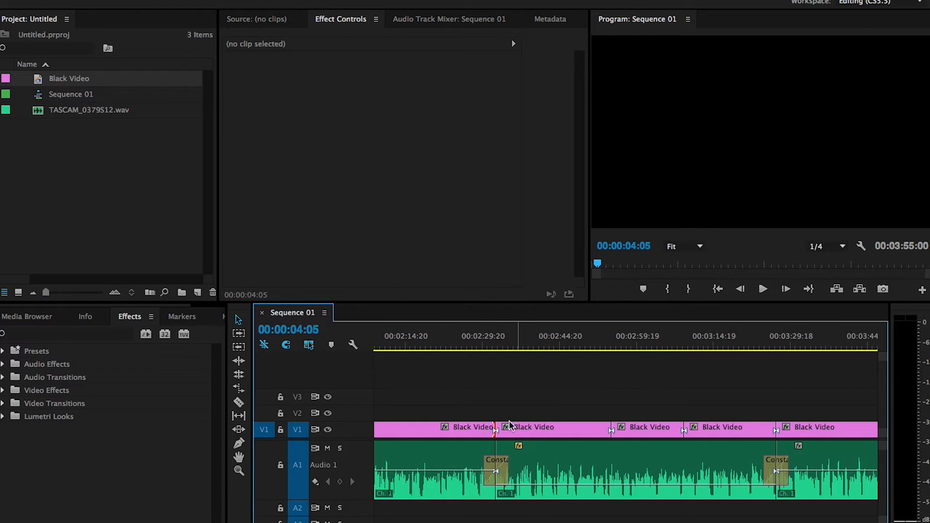
Inspect the through-edit marks at the second group's cuts and check the Show Through Edits option in the timeline display settings.
key(z)
alt+click(558, 418)
click(599, 431)
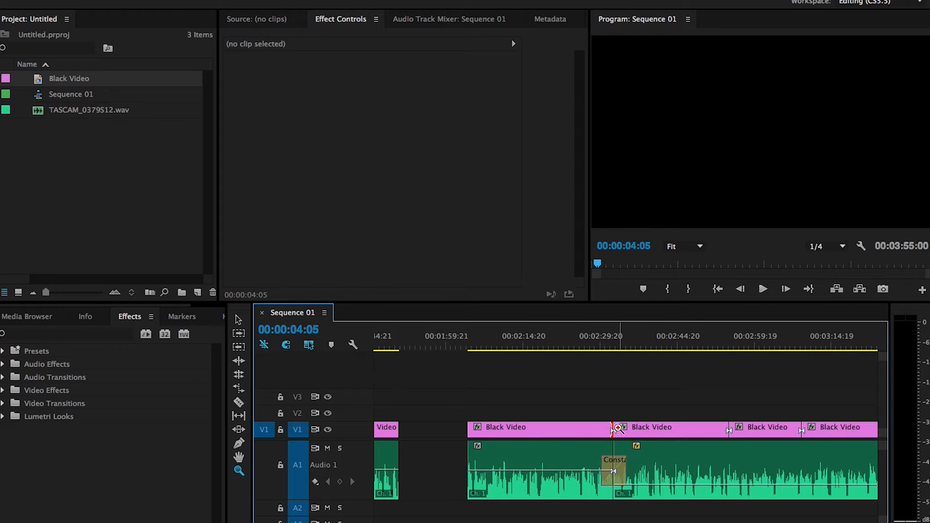
click(611, 428)
scroll(664, 406, down, 2)
key(z)
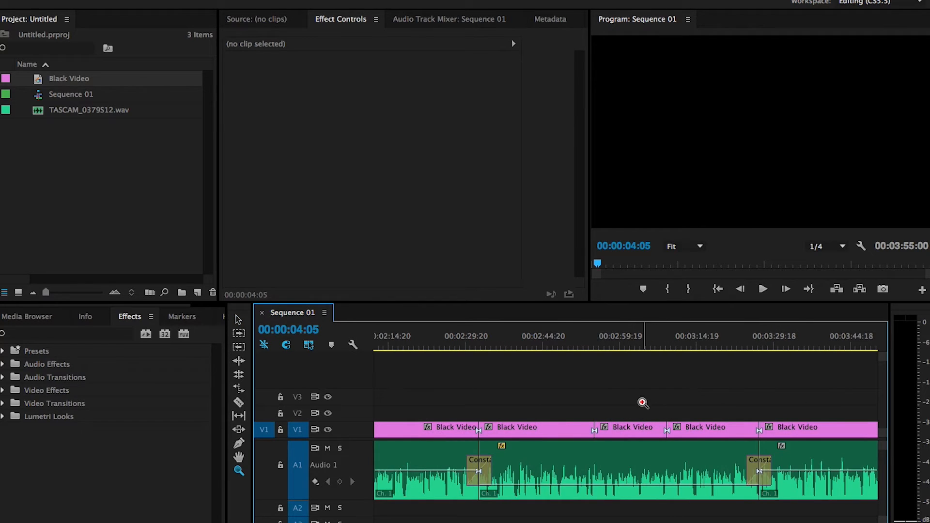
alt+click(642, 403)
key(v)
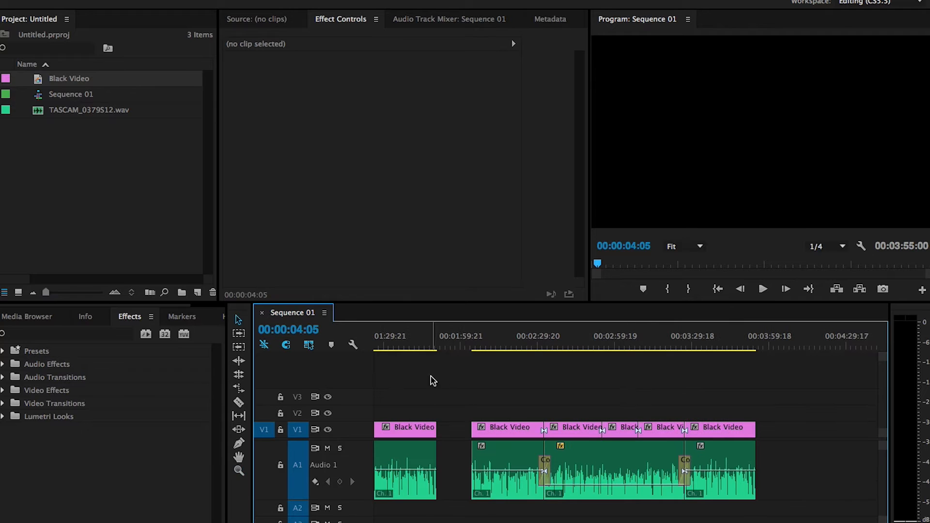
click(353, 345)
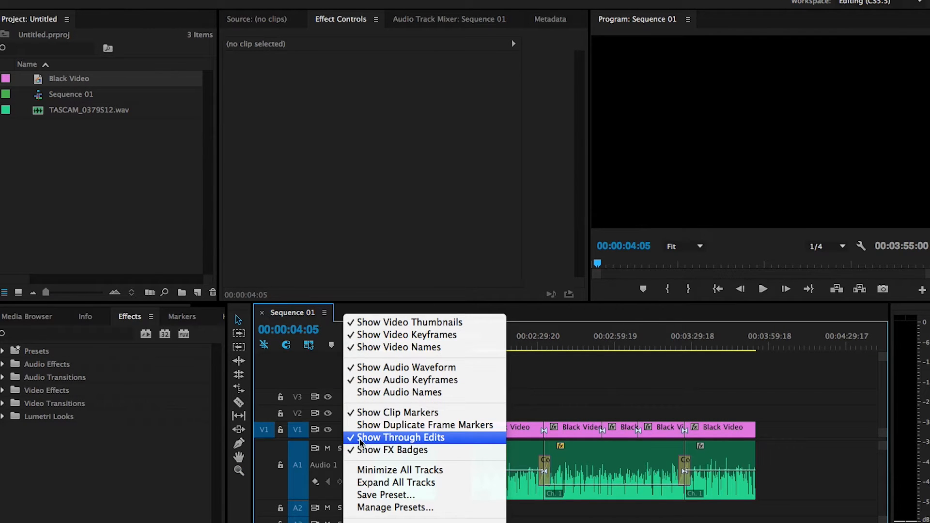
click(405, 438)
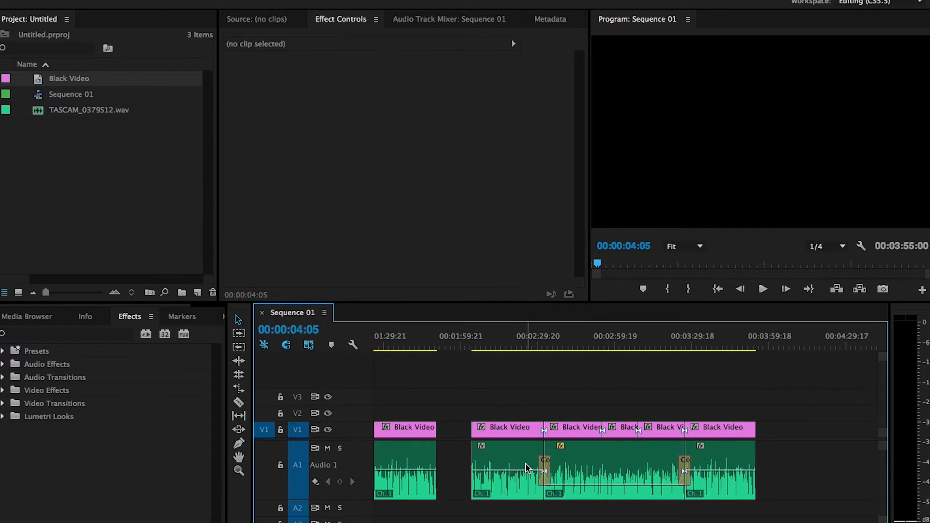
Examine the transitions where the second group's audio is split, closely and in the context of both clip groups.
click(612, 466)
alt+click(617, 469)
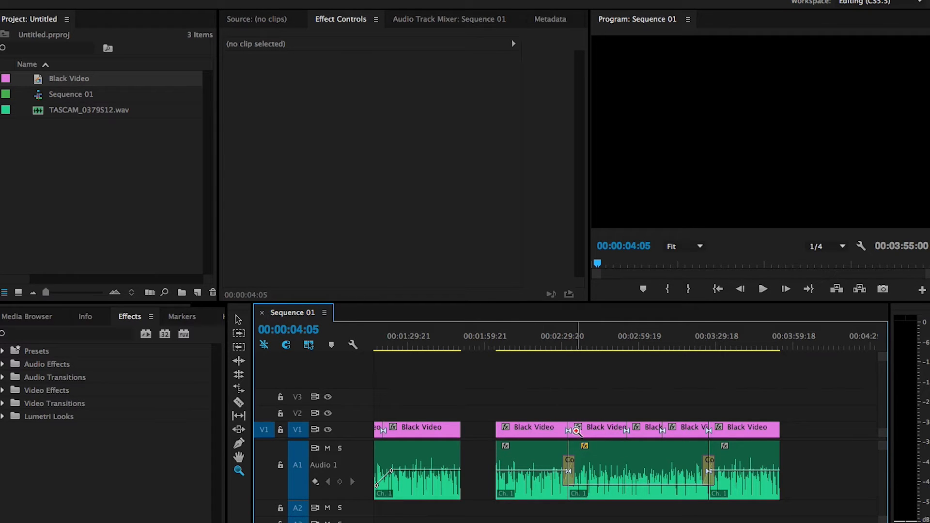
key(v)
click(575, 426)
click(615, 434)
alt+click(658, 454)
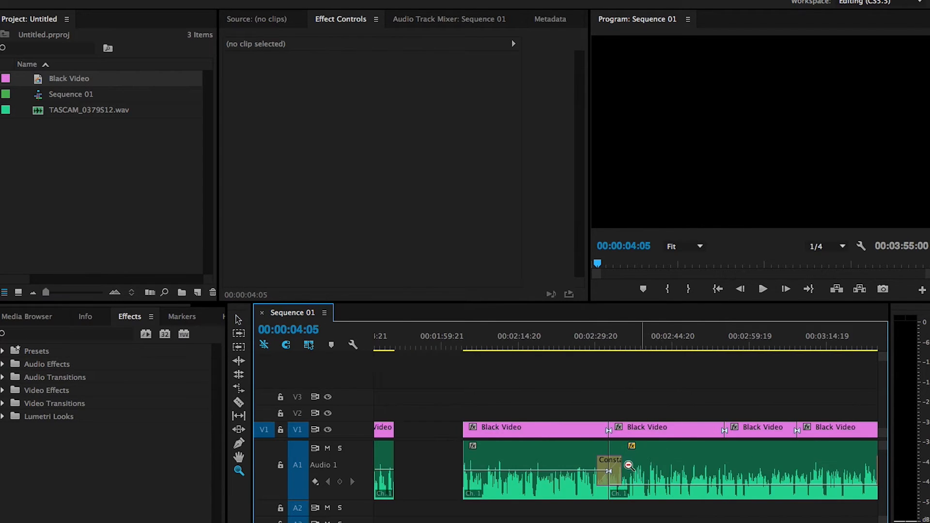
alt+click(697, 465)
click(662, 464)
alt+click(588, 466)
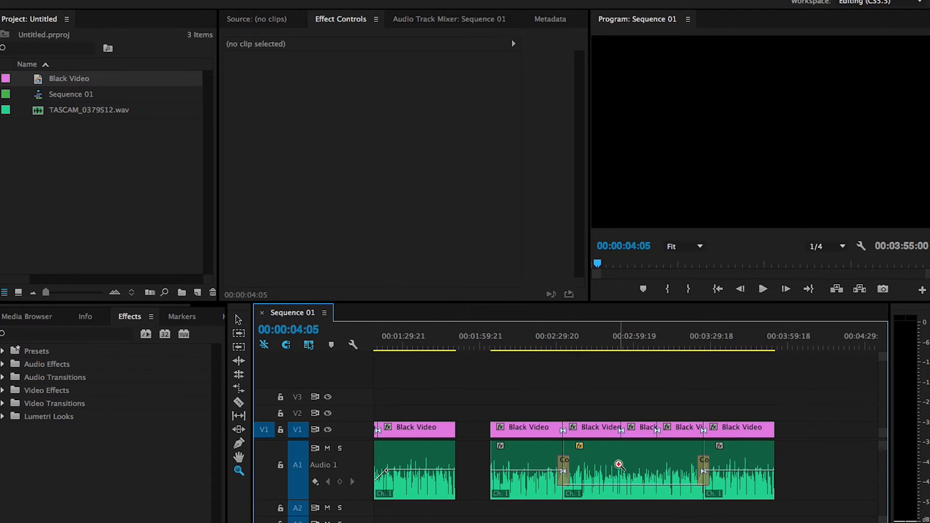
alt+click(538, 459)
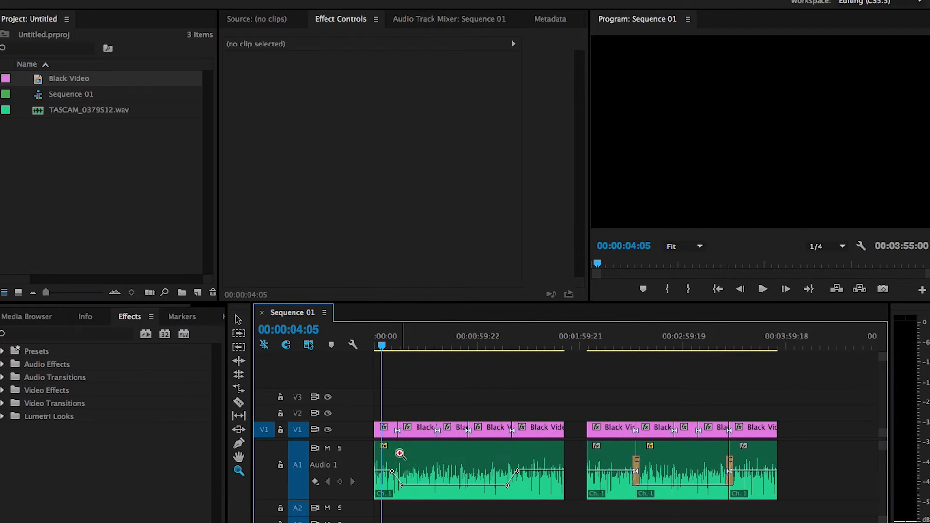
Inspect the Volume level of the first and last audio clips in the second group in Effect Controls.
key(v)
click(603, 454)
click(227, 71)
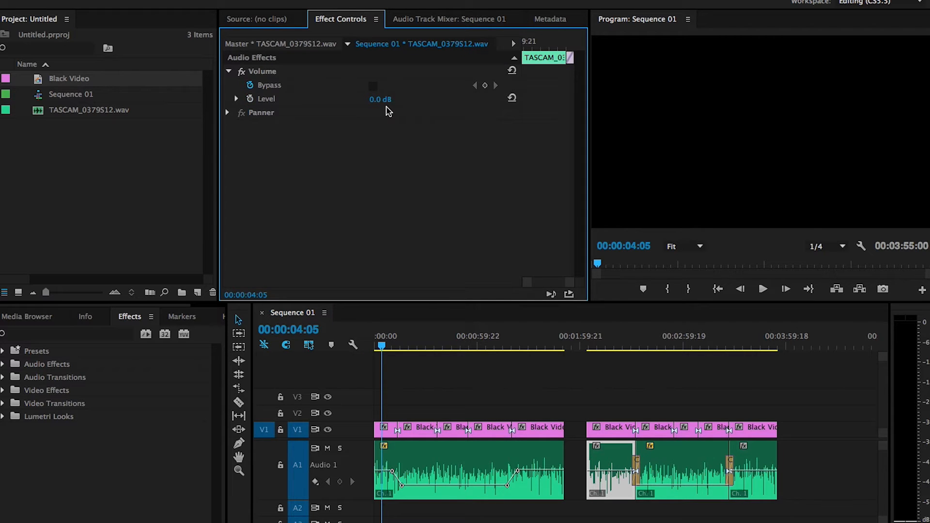
click(654, 340)
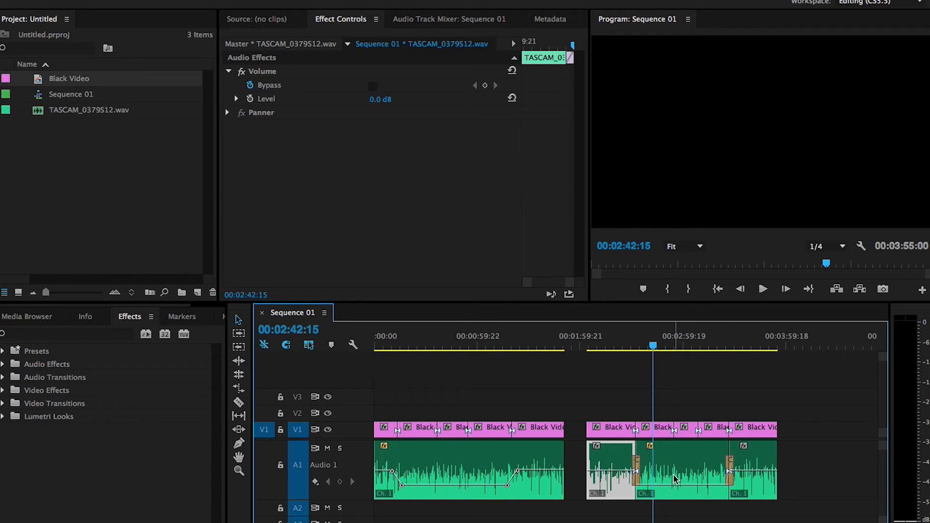
click(746, 346)
click(754, 463)
click(227, 73)
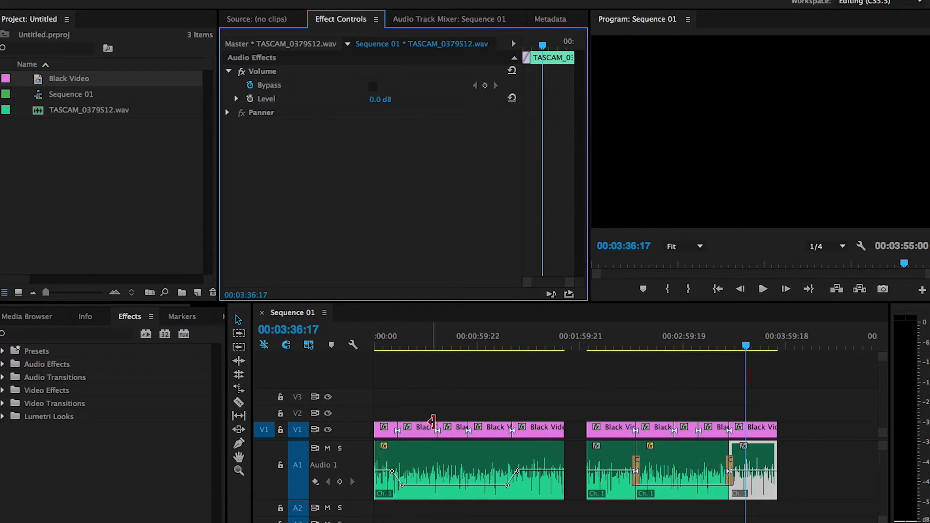
Delete the third Black Video clip in the first clip group.
click(453, 337)
click(458, 432)
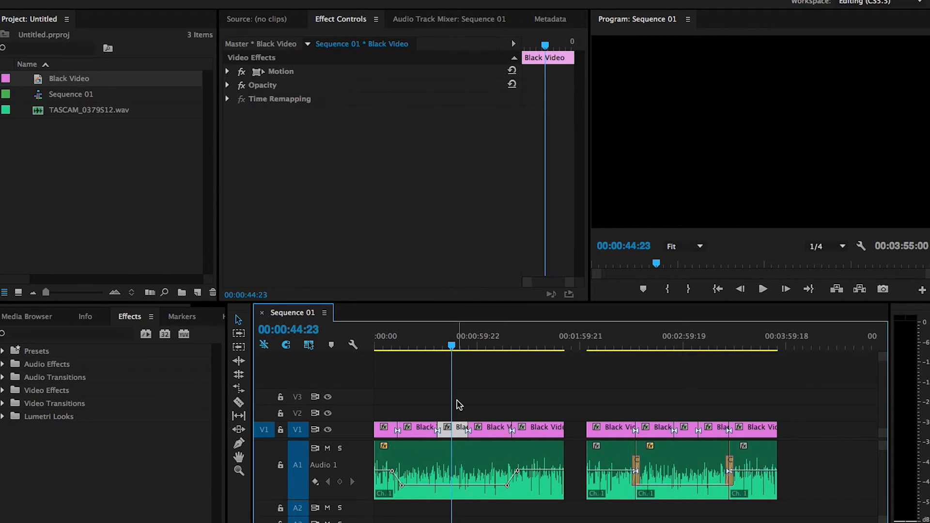
key(Delete)
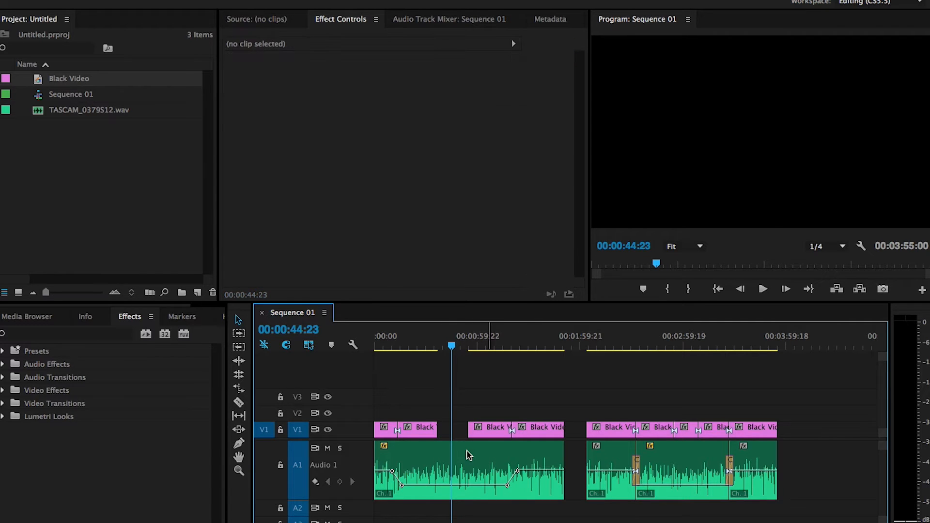
Try to close the first group's video gap by trimming the audio head, shifting the following clips earlier and extending the audio back.
key(z)
click(425, 457)
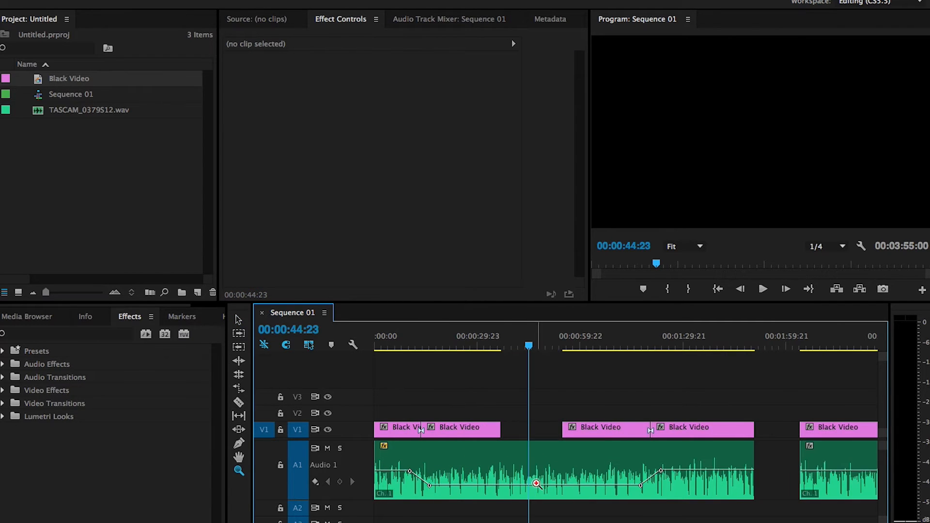
key(v)
drag(380, 452, 528, 454)
drag(632, 461, 594, 462)
key(ctrl+z)
drag(608, 393, 690, 456)
drag(599, 436, 537, 436)
click(523, 386)
drag(462, 453, 345, 448)
Try to rebuild the opening volume ramp by adding two Pen tool keyframes to the first audio clip and raising the first.
key(z)
click(397, 477)
drag(395, 346, 376, 347)
key(p)
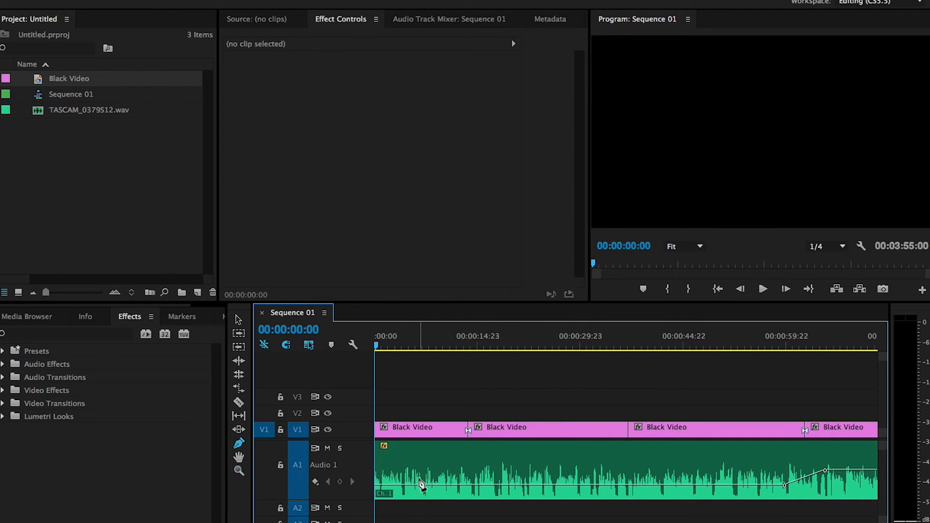
click(432, 485)
click(489, 485)
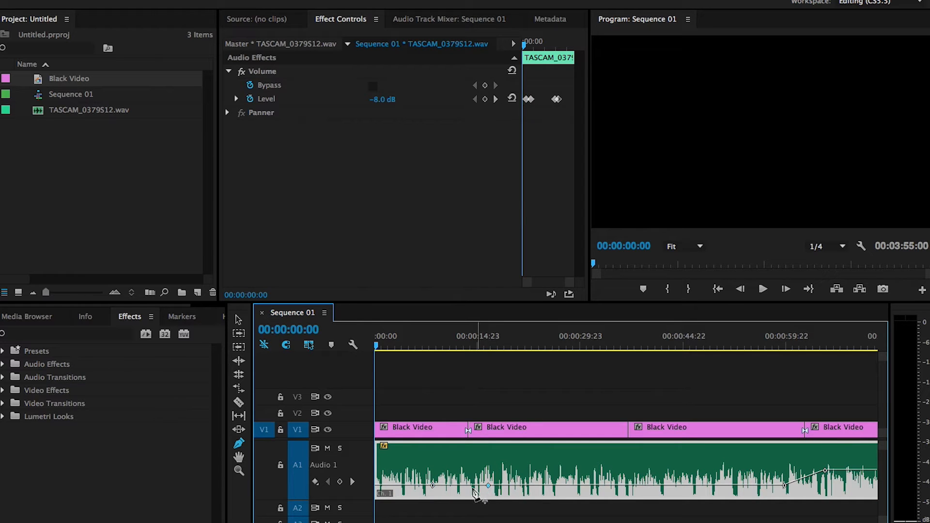
drag(433, 485, 430, 458)
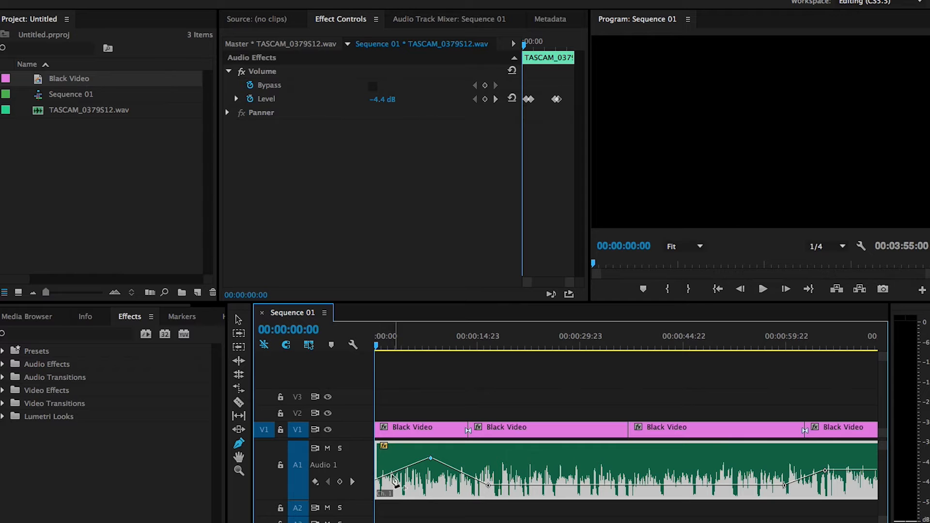
Undo the added volume keyframes, the audio trims and the clip shift in the first group.
key(super+z)
key(super+z)
key(super+z)
key(super+z)
key(super+z)
key(super+z)
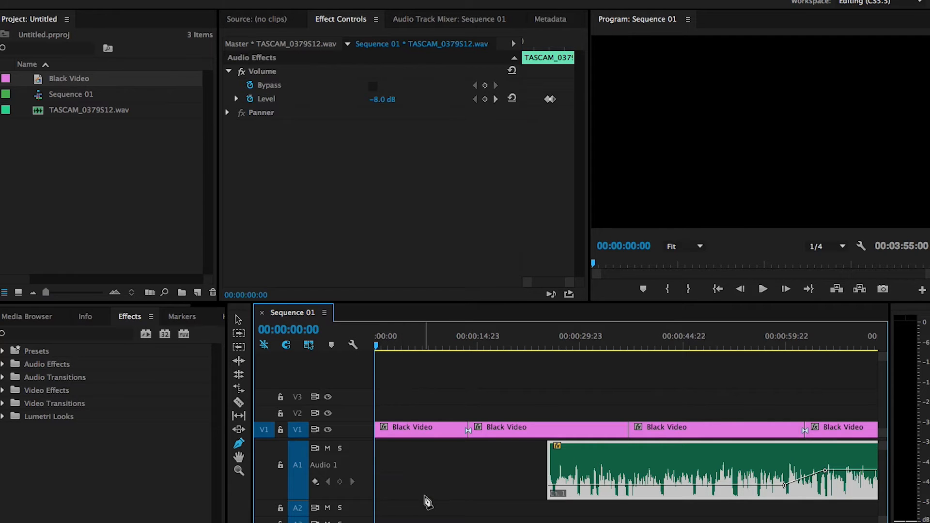
key(z)
alt+click(574, 464)
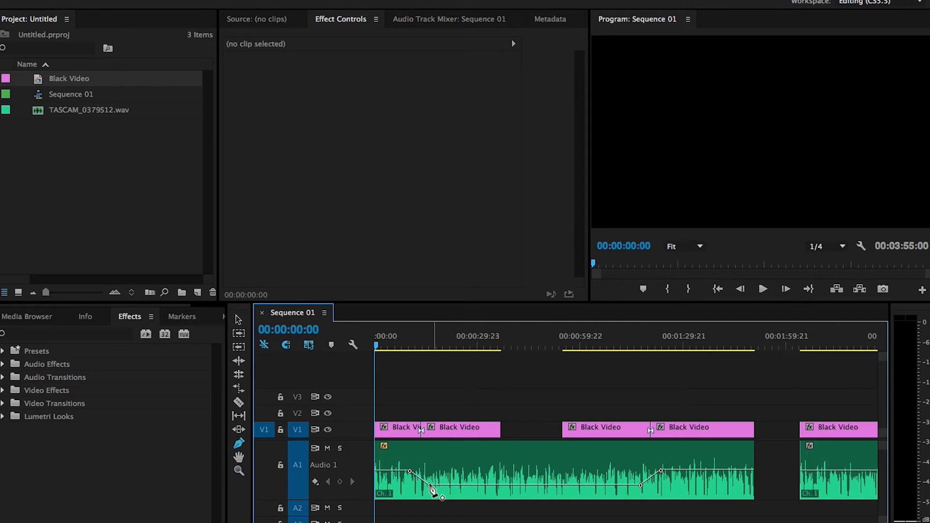
Move the first audio clip's two opening volume keyframes later, to around the gap in the video track.
key(p)
drag(429, 485, 523, 485)
drag(410, 471, 482, 471)
Trim the first audio clip's head and shift it earlier together with the Black Video clips after the gap, closing the gap.
drag(378, 452, 444, 456)
drag(527, 402, 589, 455)
drag(687, 401, 622, 470)
drag(610, 431, 548, 431)
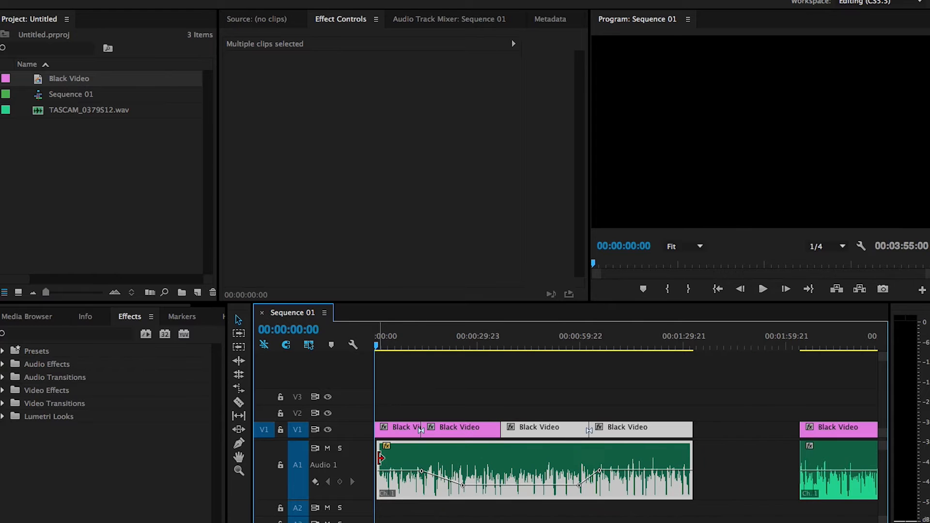
click(449, 368)
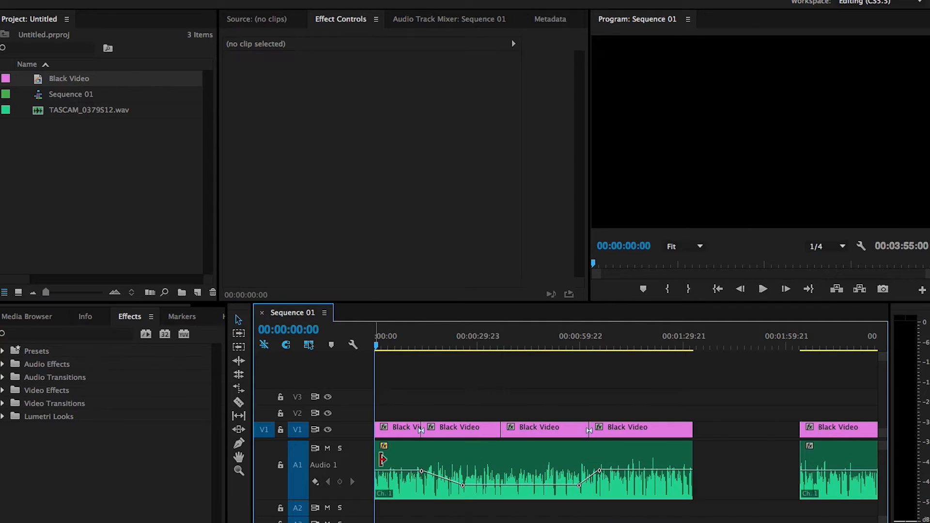
Move the shortened audio clip's two opening volume keyframes back earlier, with the lower one at about 16 seconds.
drag(462, 486, 431, 485)
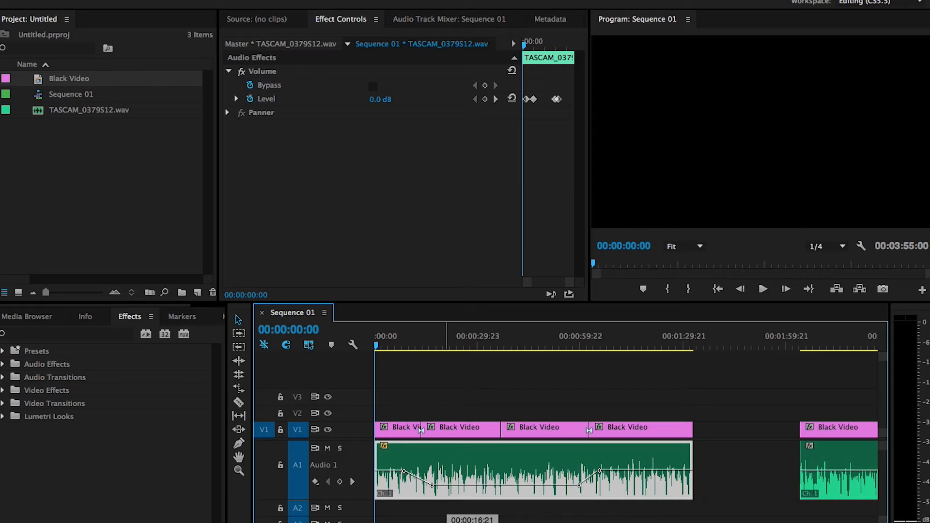
drag(433, 485, 404, 471)
key(z)
key(minus)
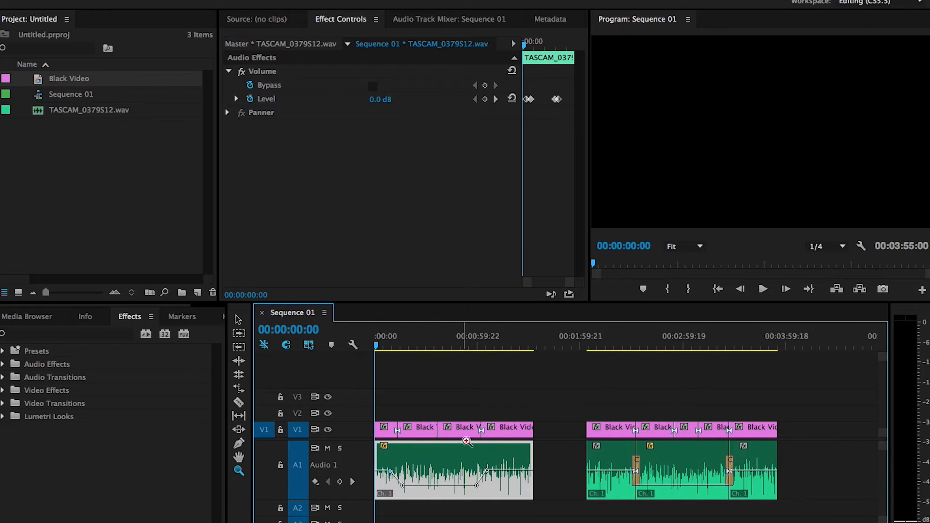
key(v)
click(481, 406)
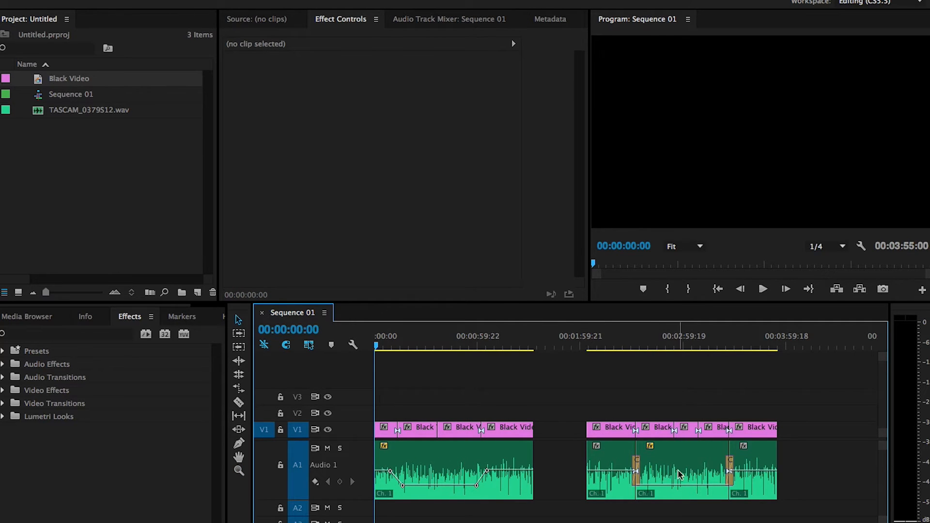
Examine the Constant Gain transition at the second group's first audio cut, including its duration and alignment.
key(z)
click(694, 465)
click(566, 473)
click(527, 471)
click(586, 471)
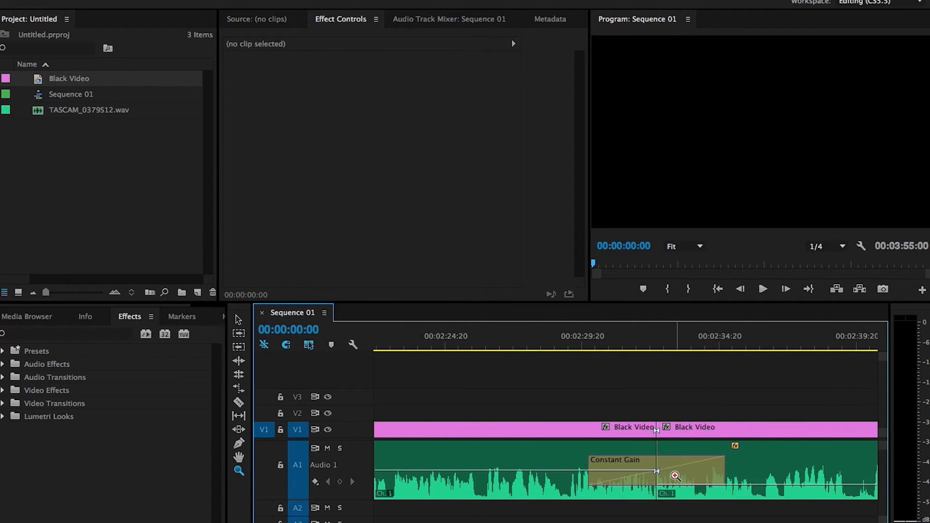
key(v)
click(693, 466)
alt+click(697, 419)
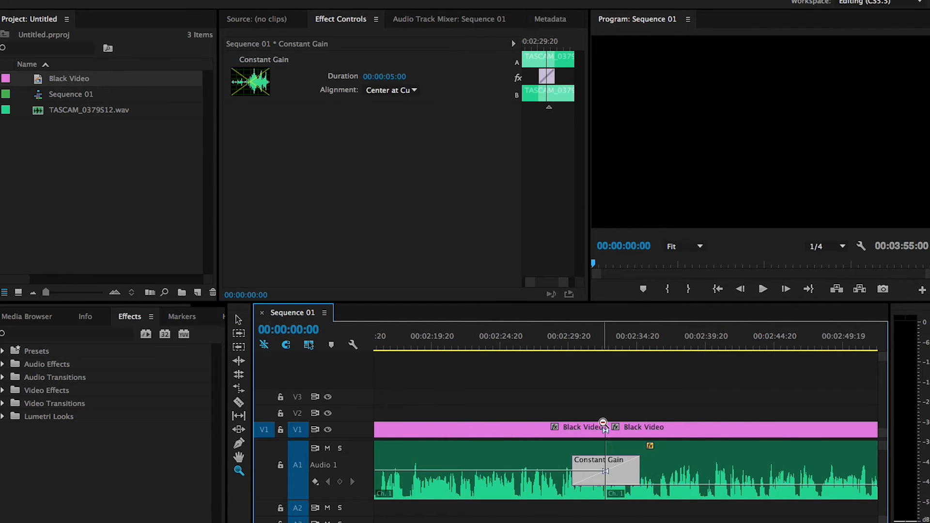
alt+click(702, 424)
alt+click(732, 434)
key(v)
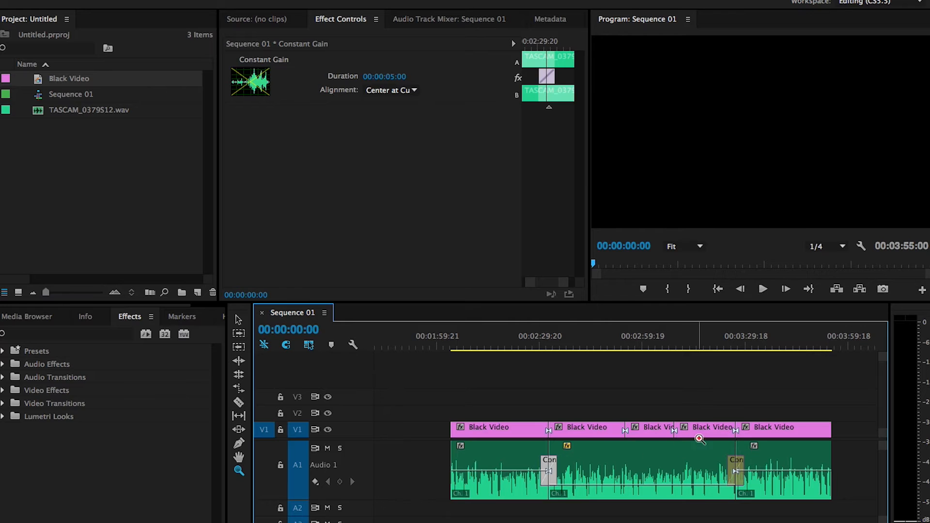
click(658, 406)
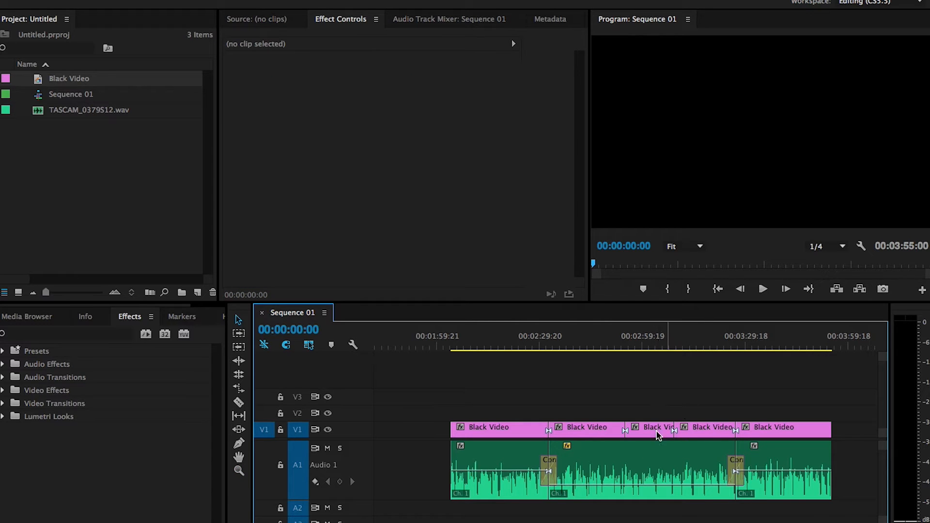
List the Crossfade audio transitions in the effects library and select Constant Gain.
click(3, 377)
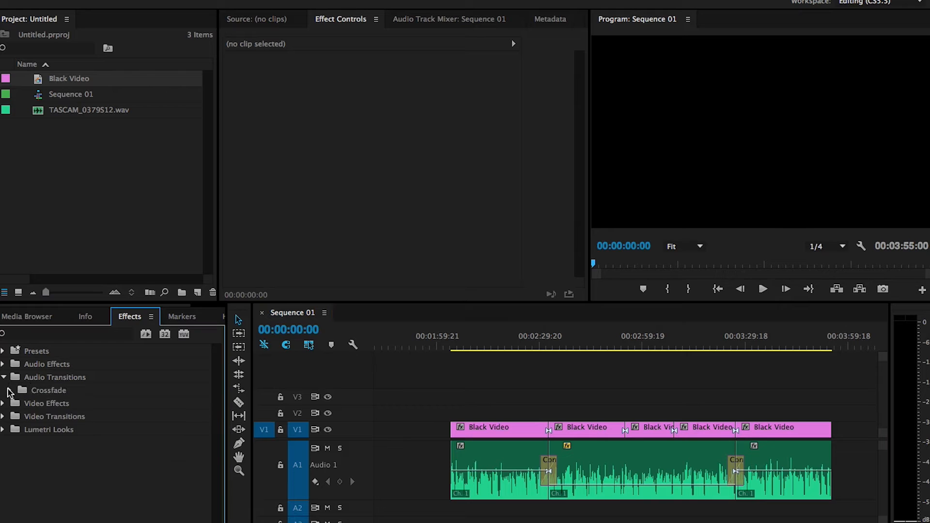
click(10, 390)
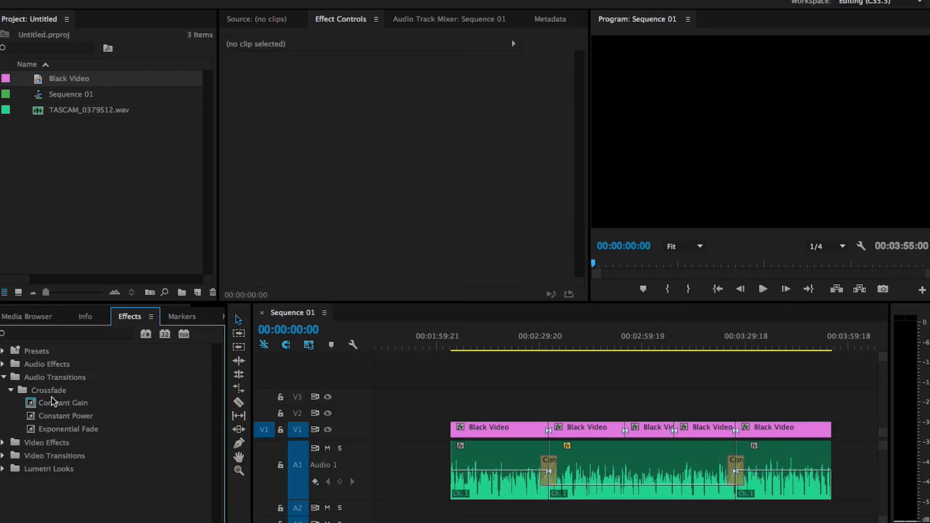
click(64, 420)
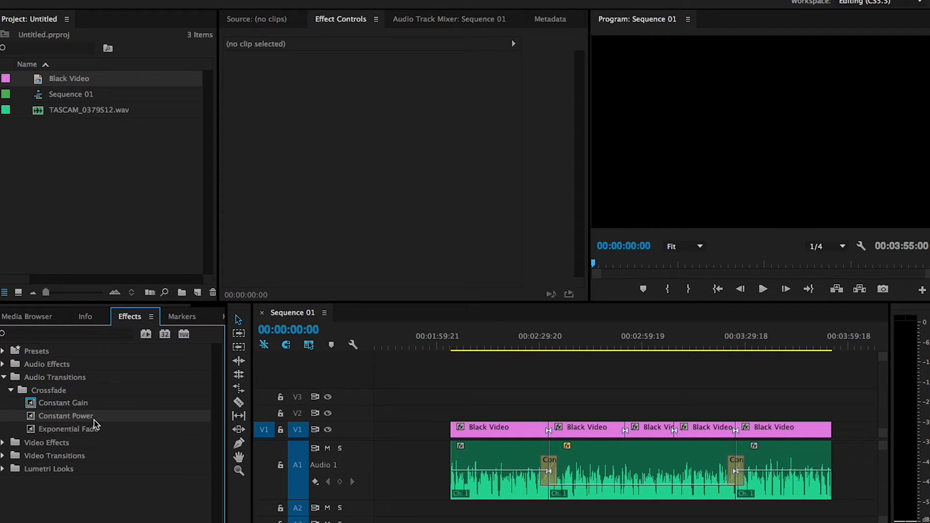
click(60, 405)
Compare the audio levels on both sides of the second group's first Constant Gain transition and inspect the middle audio clip's volume.
click(533, 394)
click(526, 344)
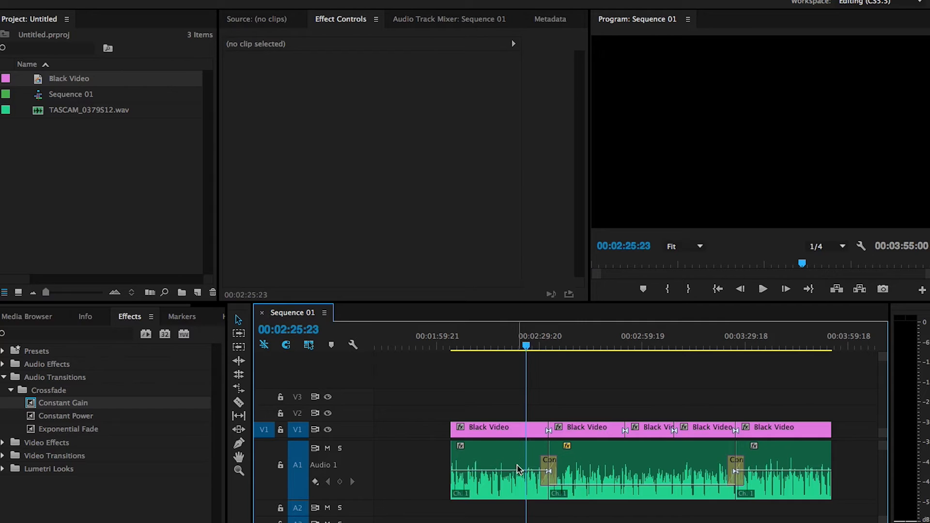
click(520, 470)
drag(538, 345, 581, 345)
click(562, 468)
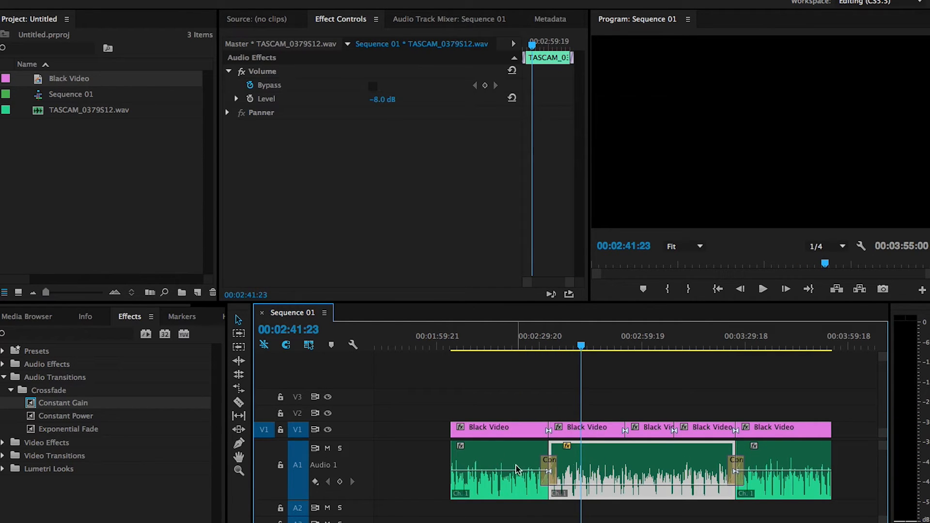
key(z)
click(546, 467)
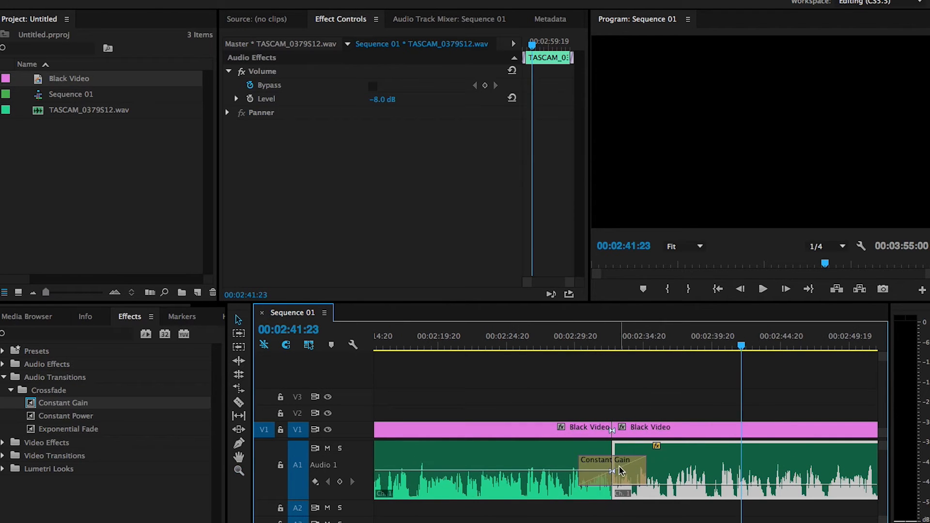
key(z)
alt+click(716, 468)
alt+click(663, 464)
alt+click(690, 468)
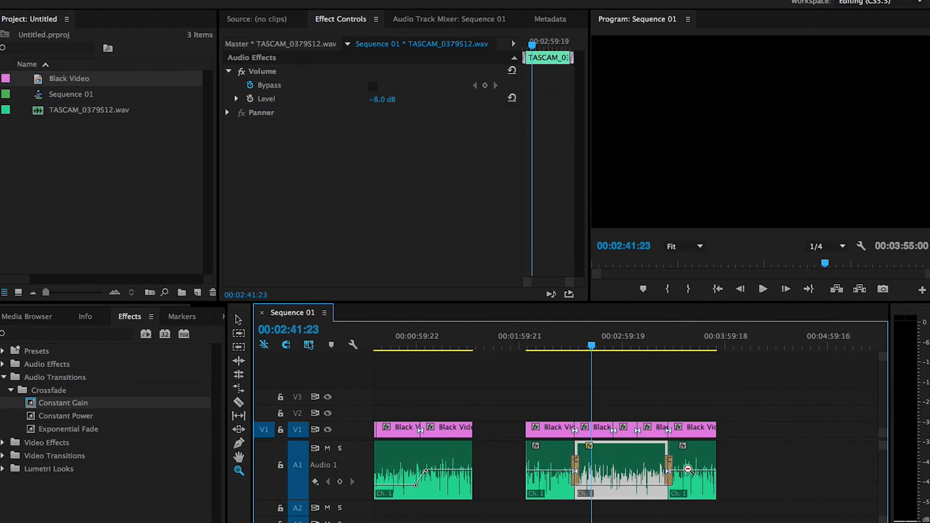
Delete the third Black Video clip and the first audio clip from the second group.
click(631, 466)
key(v)
click(606, 432)
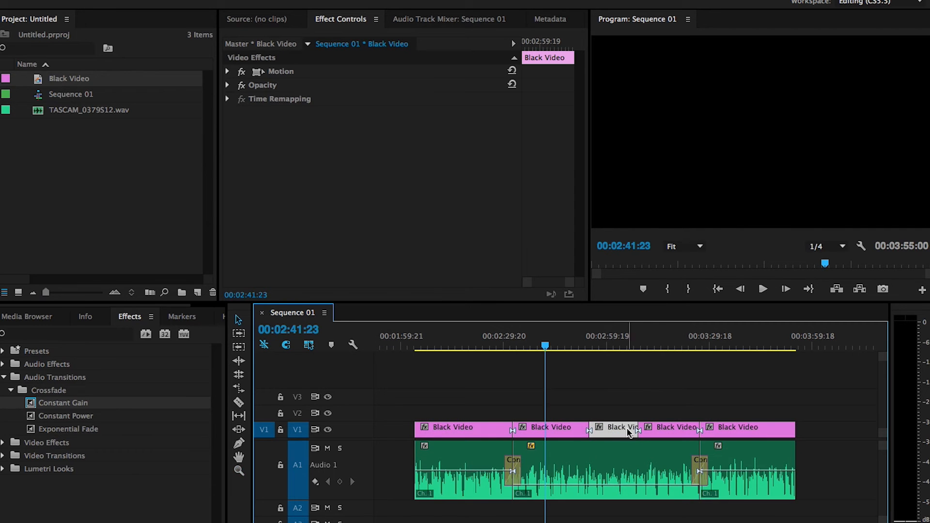
key(Delete)
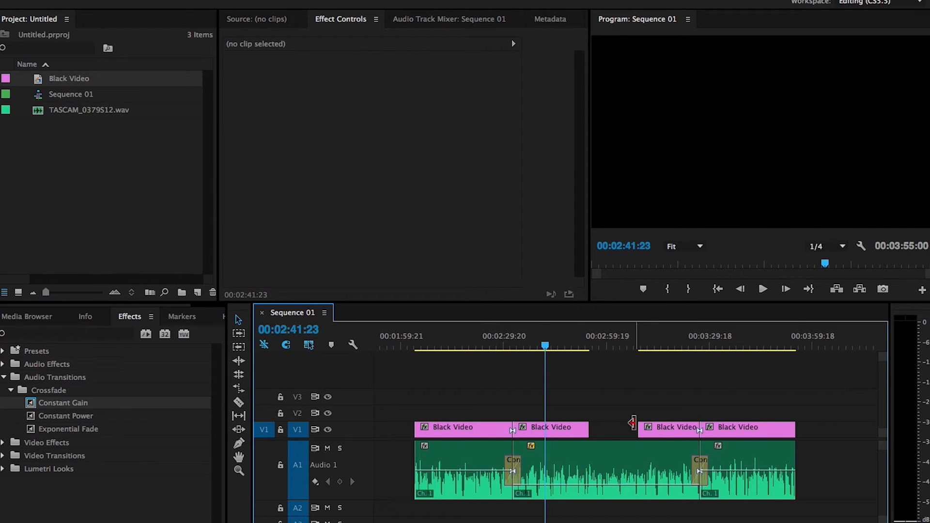
drag(624, 407, 770, 479)
click(479, 445)
key(Delete)
Shift the clips after the video gap earlier to close it, and extend the first remaining audio clip's head to the group's start.
drag(601, 399, 715, 477)
drag(669, 433, 622, 436)
drag(464, 470, 415, 469)
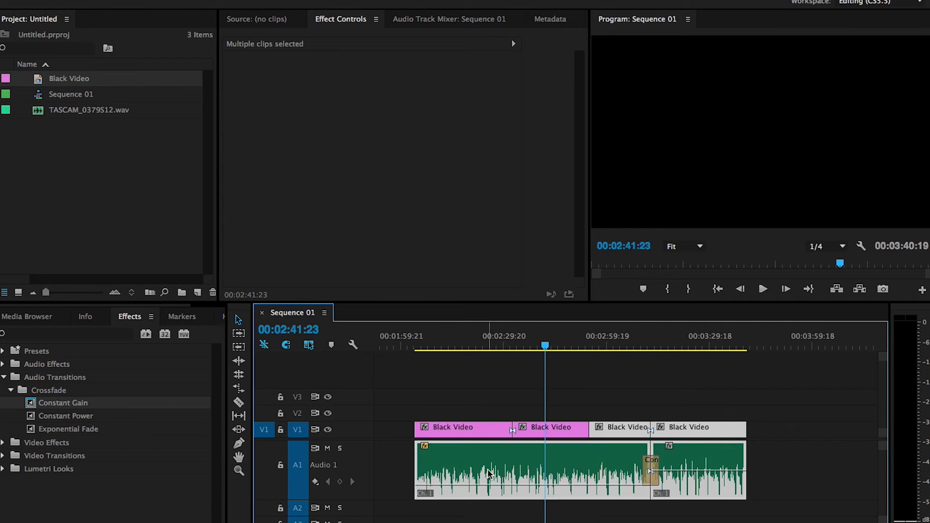
Split the extended audio clip at the first video cut and apply a Constant Gain transition there.
click(512, 461)
right_click(512, 451)
click(550, 522)
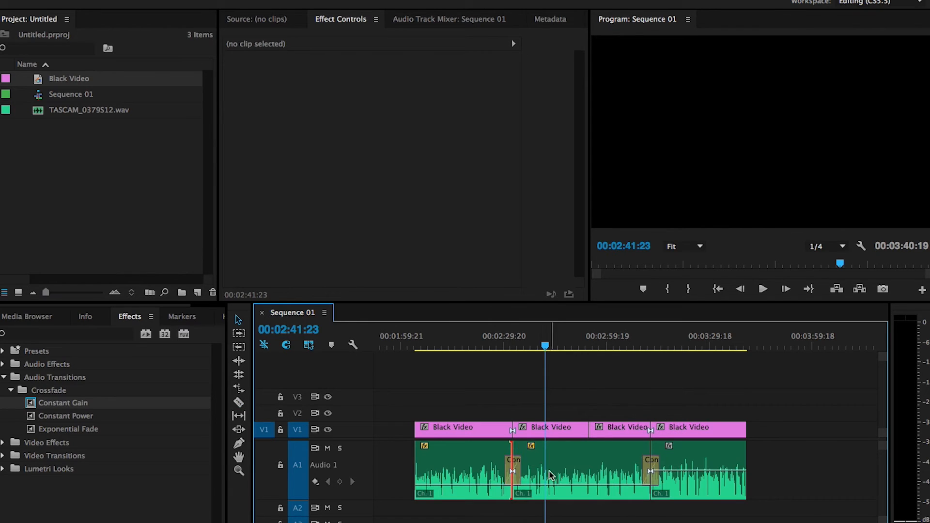
Set the volume level of the second group's first audio clip to 0 dB.
key(z)
click(538, 459)
click(600, 455)
key(v)
click(487, 458)
click(383, 99)
text(0)
key(Return)
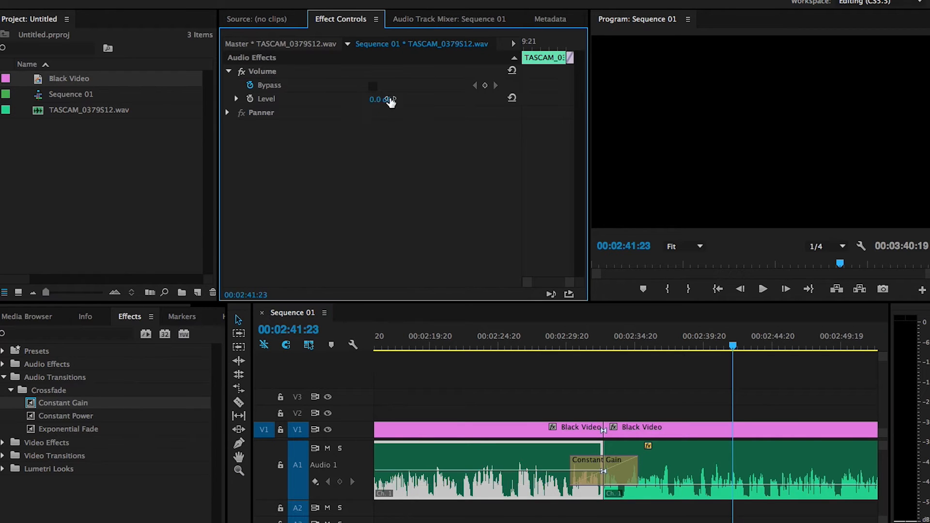
Check the audio at several points across the second group, before and after its first Constant Gain transition.
key(z)
alt+click(665, 391)
alt+click(665, 392)
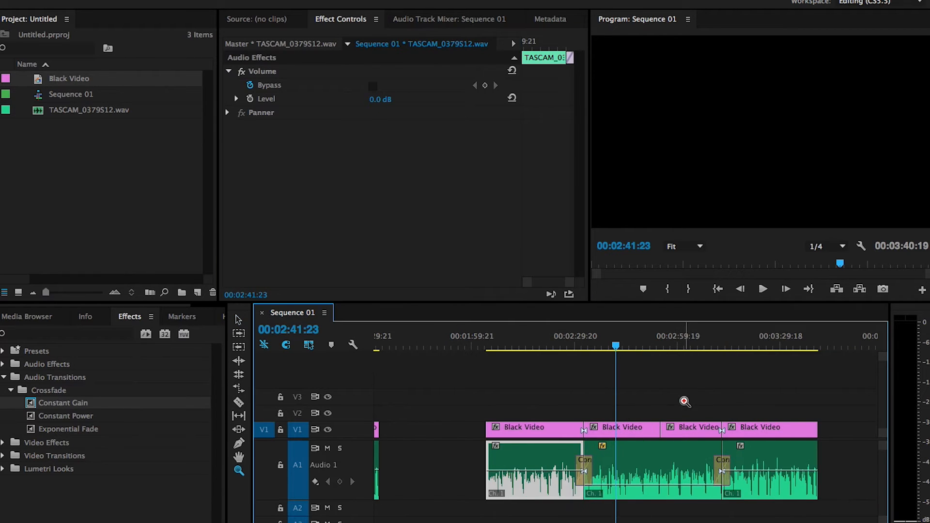
key(v)
click(565, 361)
drag(554, 341, 537, 343)
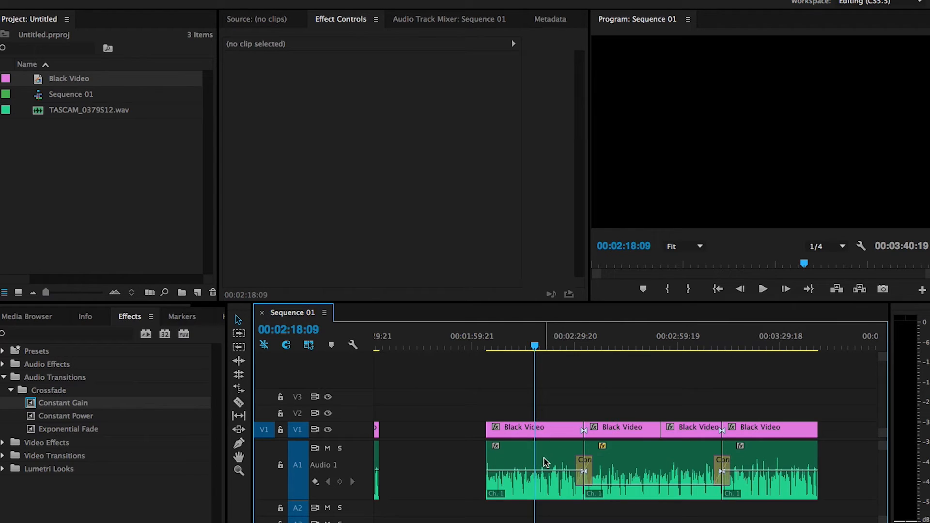
drag(616, 342, 711, 381)
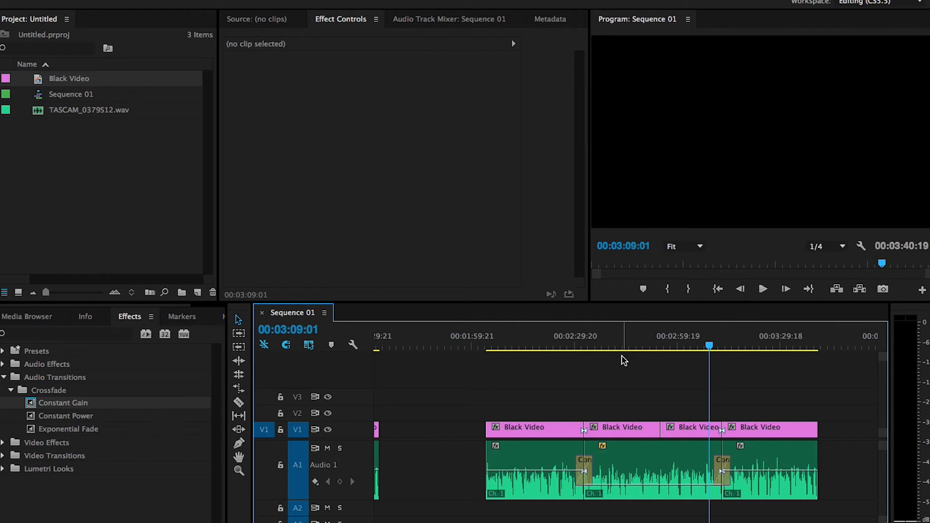
mouse_move(636, 350)
mouse_down()
mouse_move(546, 352)
mouse_move(621, 358)
mouse_up()
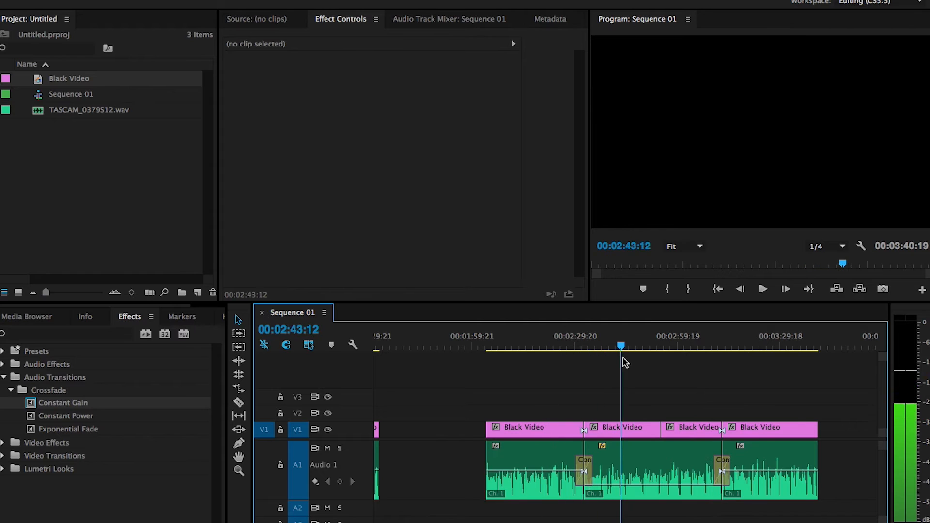
Set the duration of the second group's first Constant Gain transition to 00:00:04:00.
key(z)
click(608, 468)
click(587, 468)
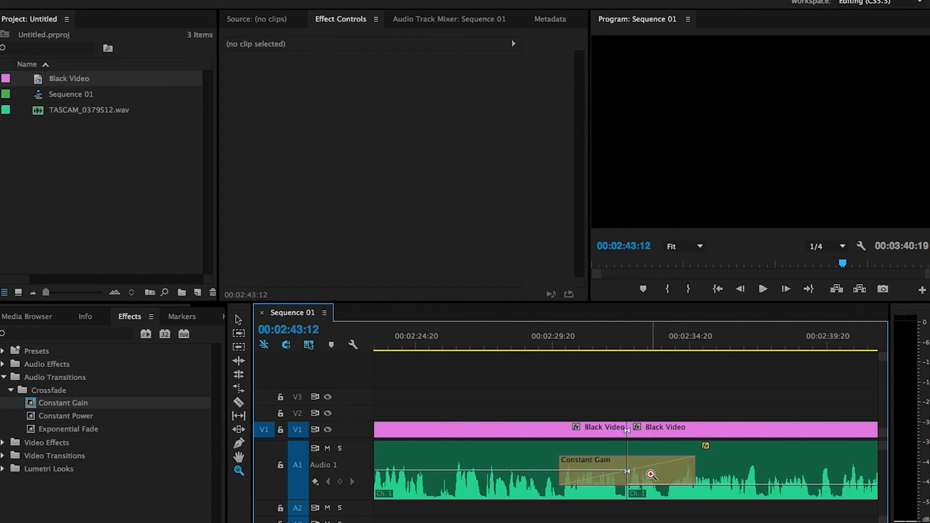
drag(642, 333, 628, 339)
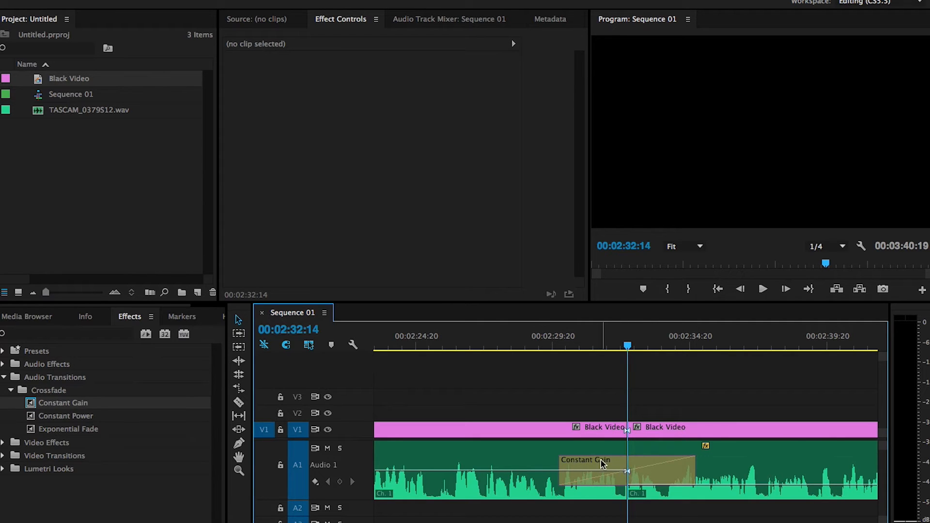
double_click(601, 463)
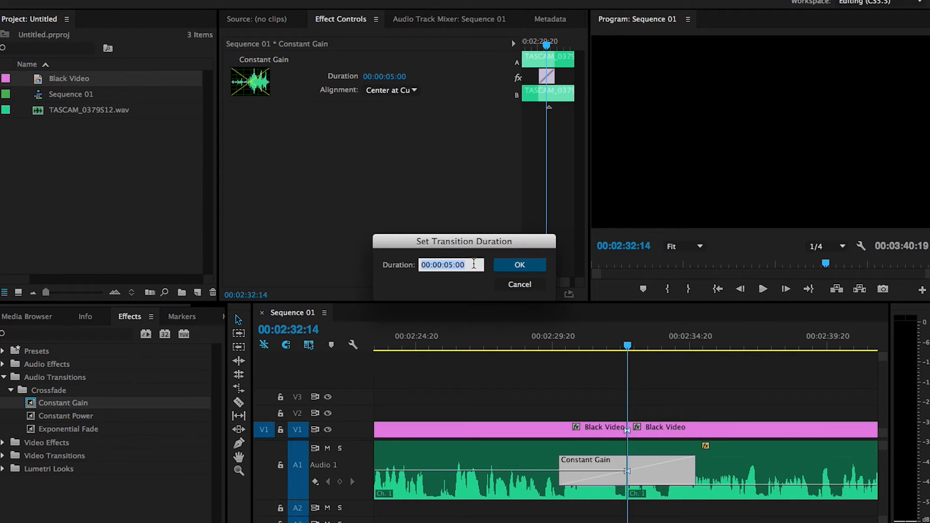
text(400)
key(Return)
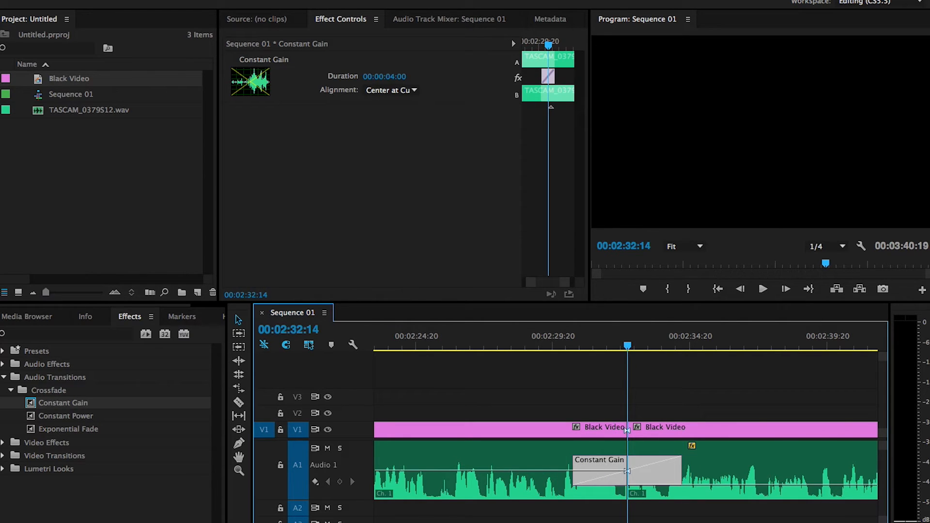
Move the first group's opening volume keyframe to about 10 seconds and raise its level moderately.
key(z)
alt+click(565, 390)
alt+click(523, 394)
alt+click(490, 397)
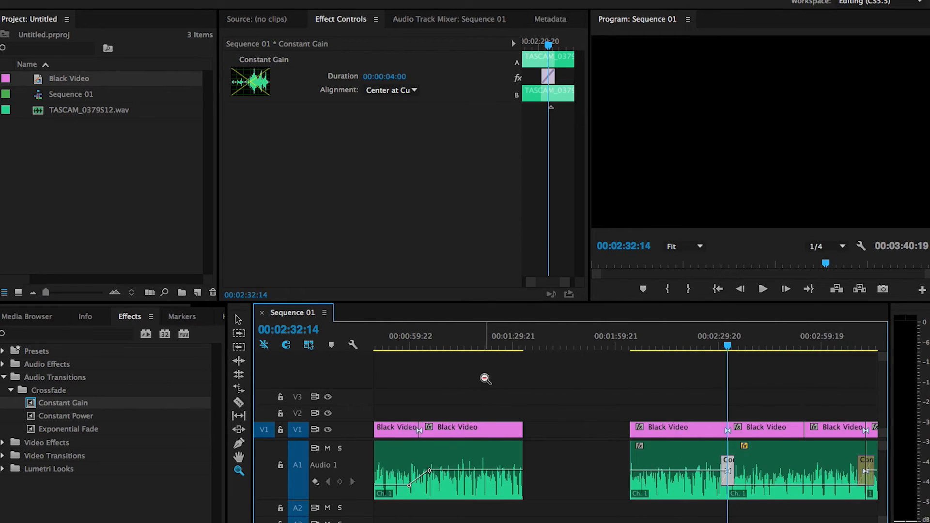
alt+click(485, 378)
click(438, 392)
click(455, 389)
click(537, 408)
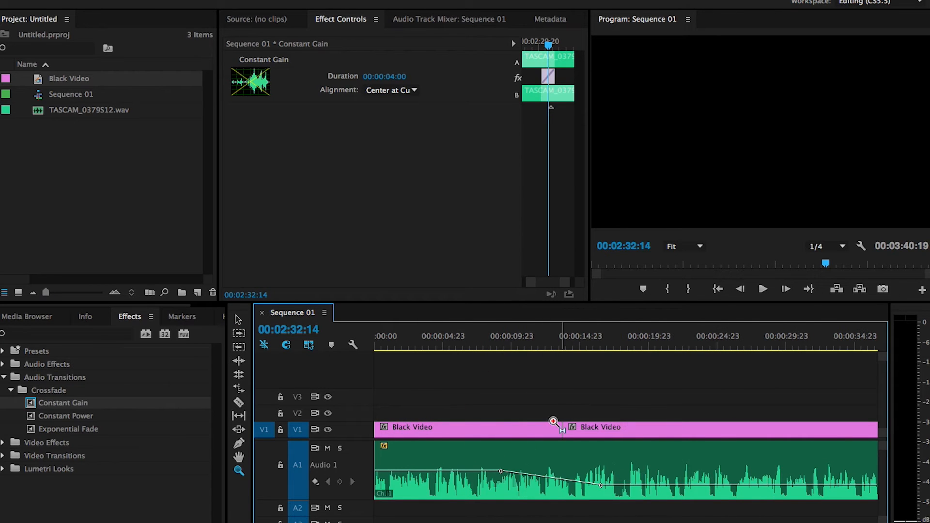
key(p)
mouse_move(500, 471)
mouse_down()
mouse_move(546, 471)
mouse_move(515, 471)
mouse_up()
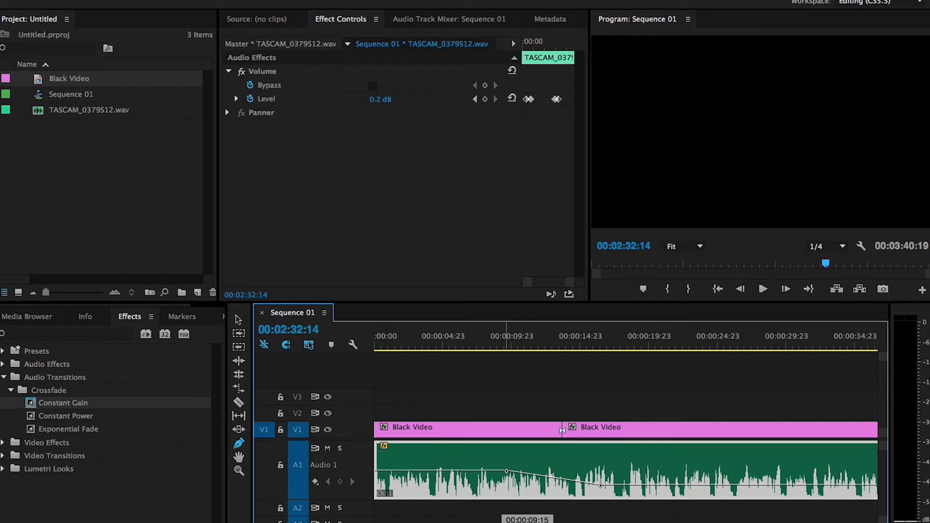
drag(514, 471, 516, 446)
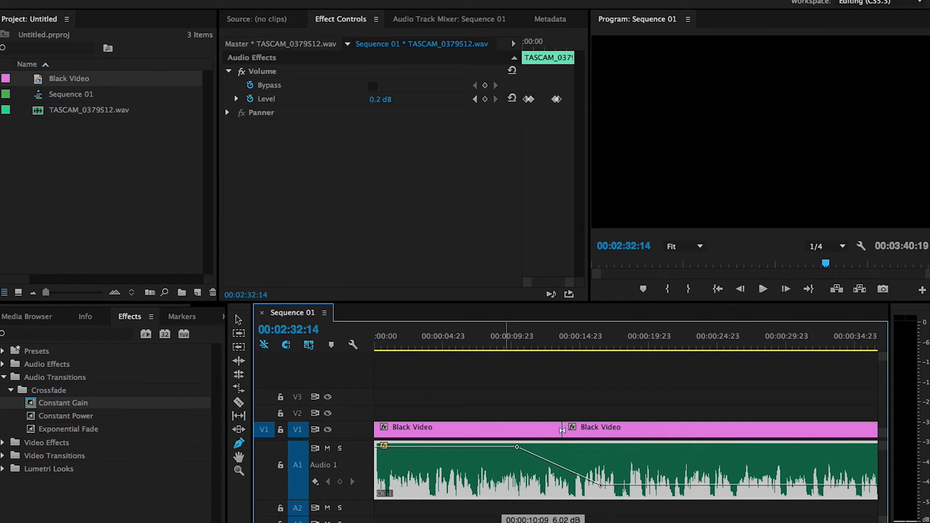
drag(511, 447, 518, 461)
Set the second group's first audio clip to 3 dB and scrub through the group to 00:03:26:20.
key(z)
alt+click(687, 466)
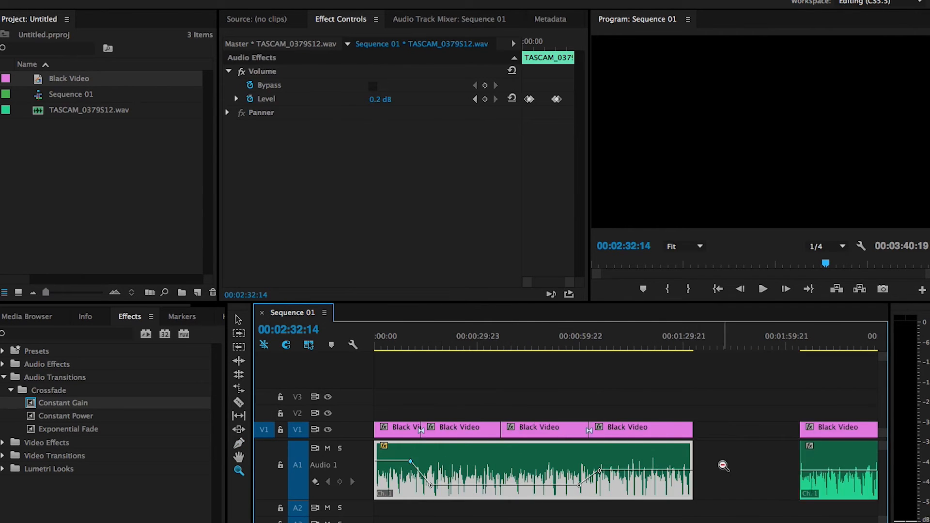
scroll(691, 465, down, 8)
key(v)
click(374, 99)
text(3)
key(Return)
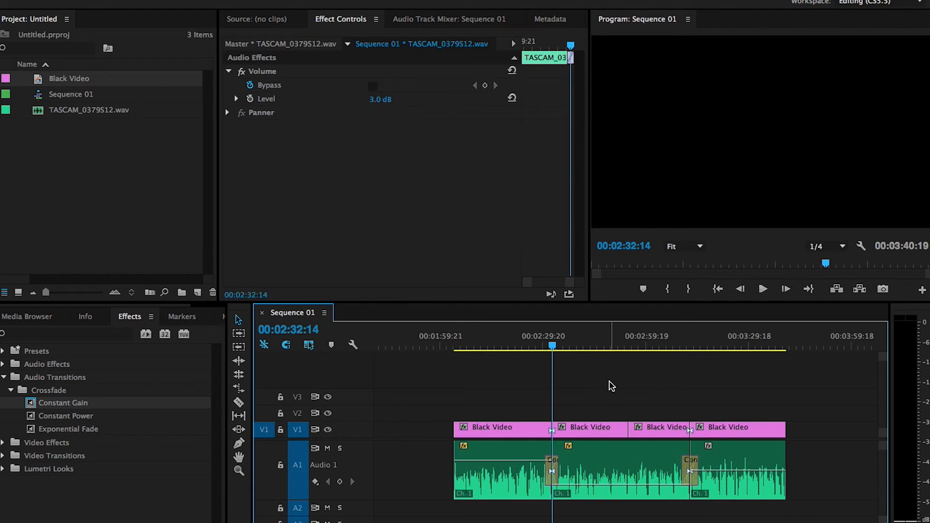
click(605, 381)
drag(541, 345, 738, 349)
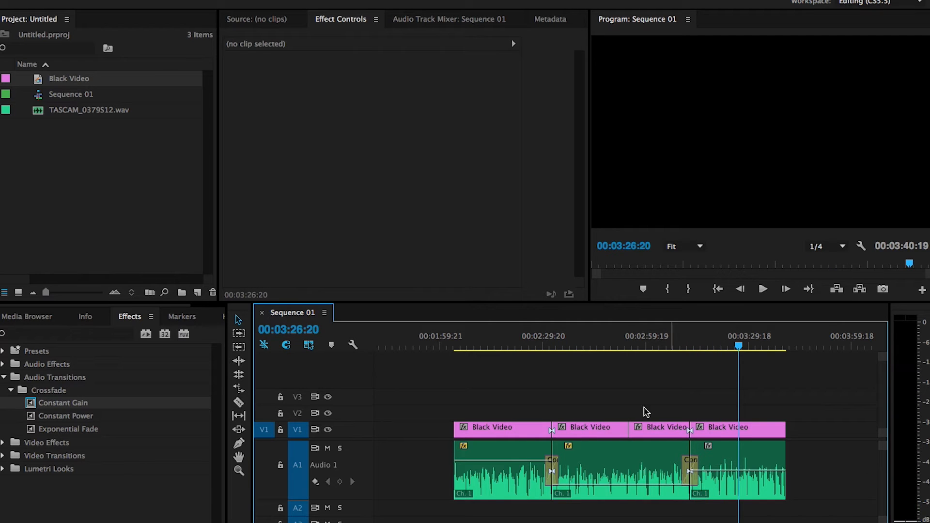
Delete the second Black Video clip and the first audio clip from the second group.
key(z)
alt+click(534, 435)
click(667, 417)
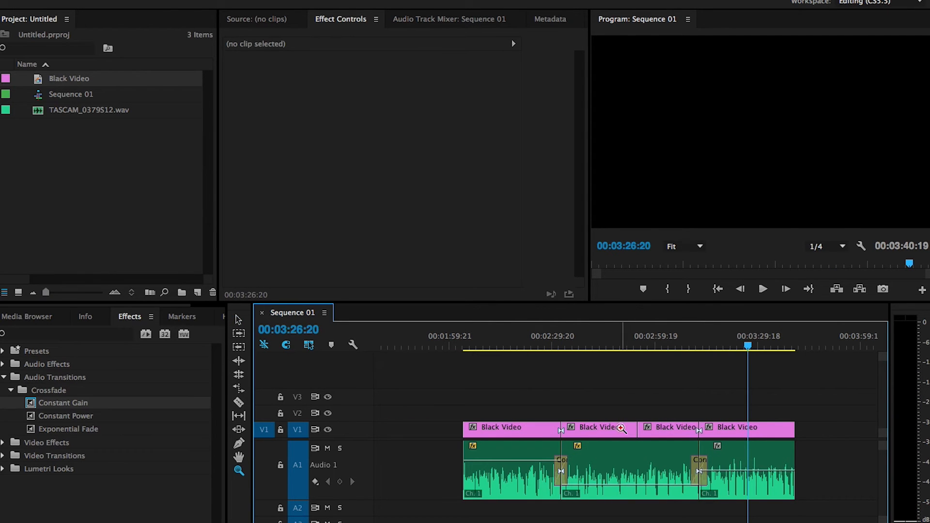
key(v)
click(591, 431)
key(Delete)
click(512, 453)
key(Delete)
Shift the remaining clips earlier against the first Black Video clip and extend the audio head to the group's start.
drag(610, 395, 775, 460)
drag(674, 432, 598, 432)
click(560, 388)
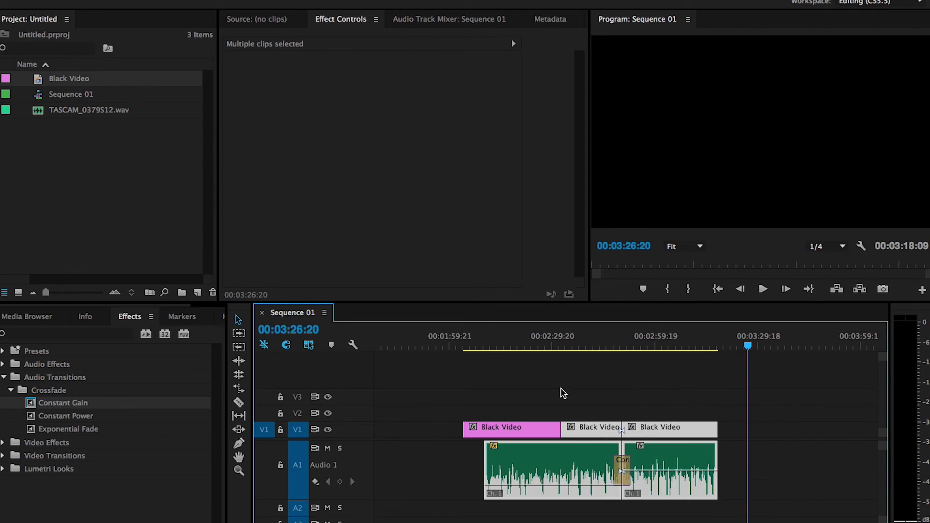
drag(484, 454, 453, 453)
Split the second group's first audio clip at the end of the first Black Video clip and raise the earlier part's level to match the last audio clip.
key(c)
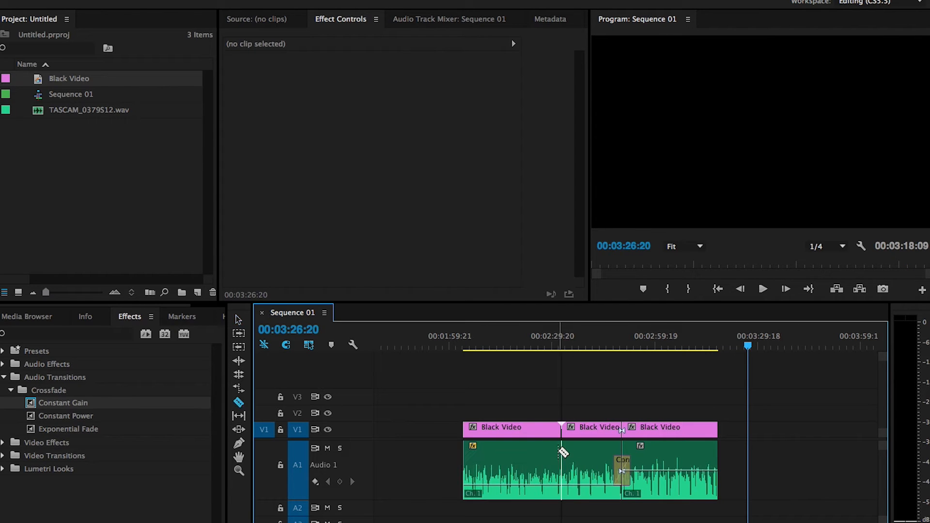
click(561, 451)
key(v)
click(527, 456)
click(379, 103)
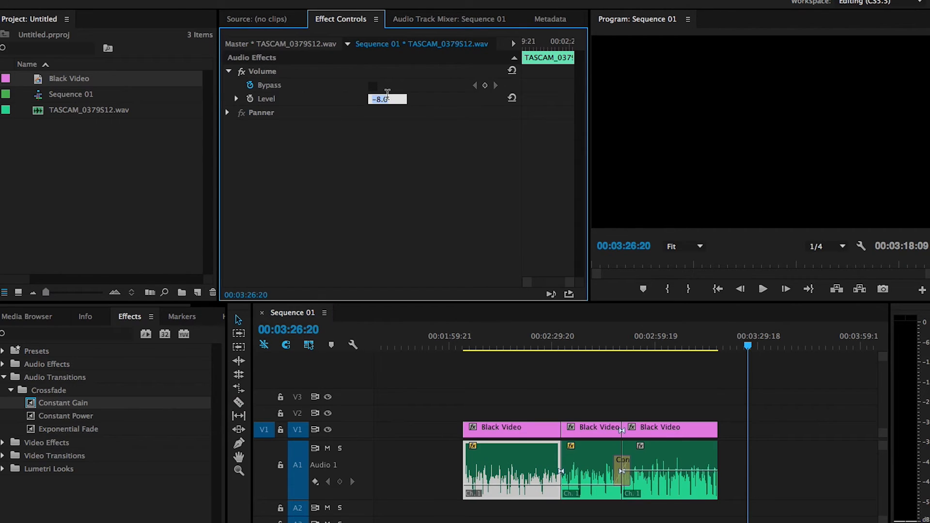
key(Return)
Apply the default Constant Gain transition at the new audio cut and move the playhead to 00:02:27:10.
right_click(564, 449)
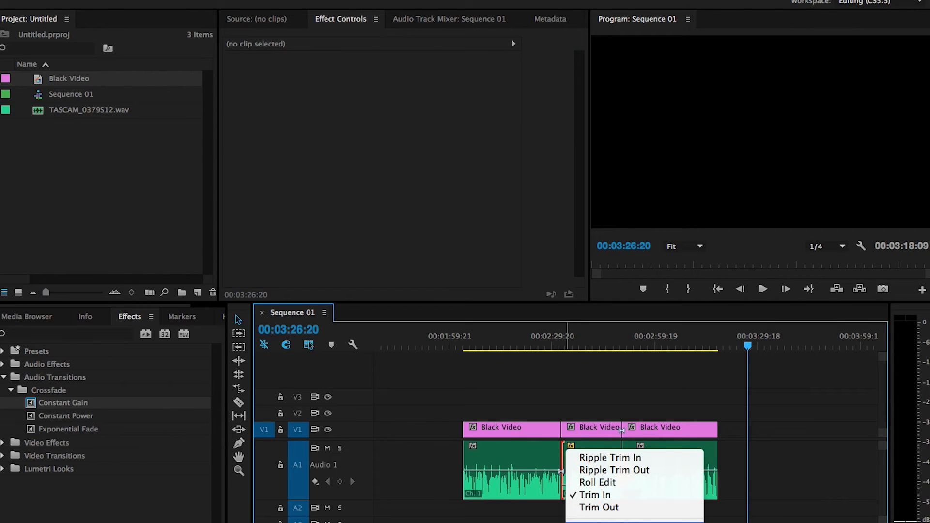
click(618, 522)
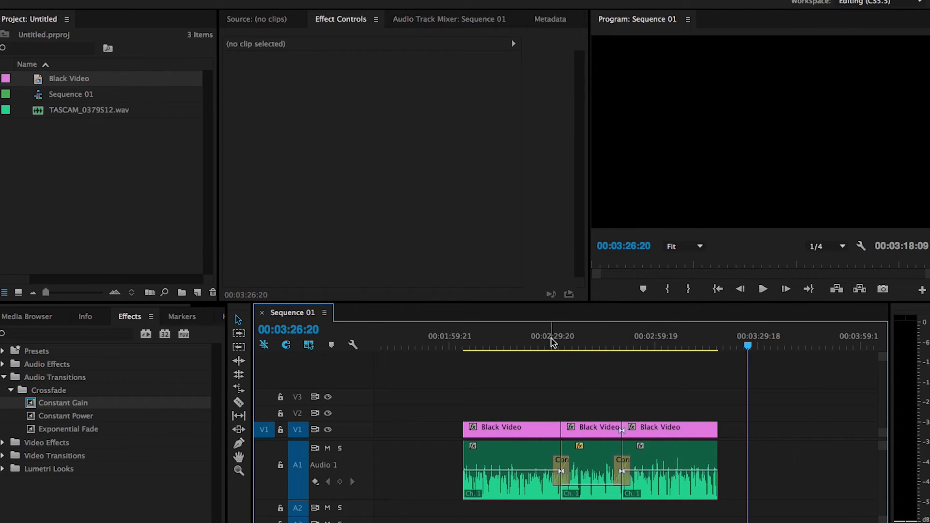
mouse_move(553, 341)
mouse_down()
mouse_move(566, 340)
mouse_move(544, 343)
mouse_up()
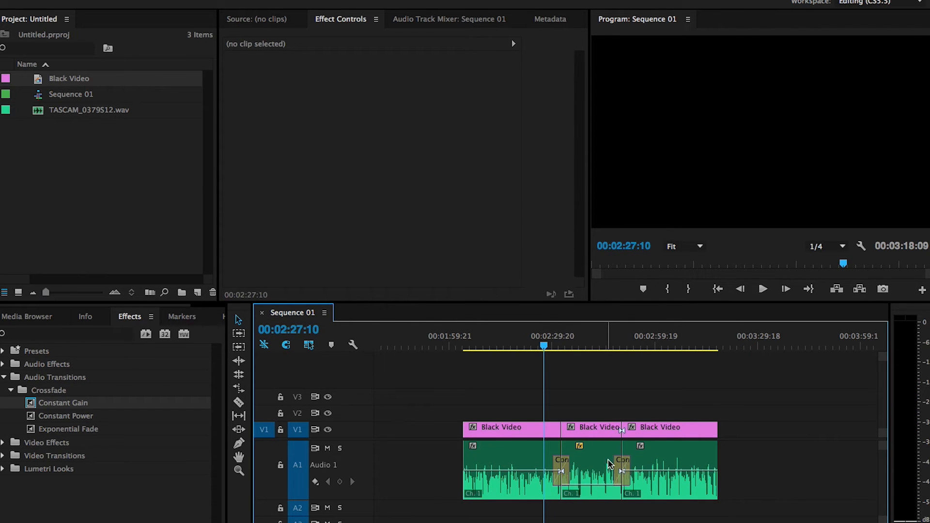
Trim the head of the first group's audio clip to about 00:00:29:23 and shift the clip to the sequence start.
scroll(600, 464, up, 5)
drag(376, 457, 496, 458)
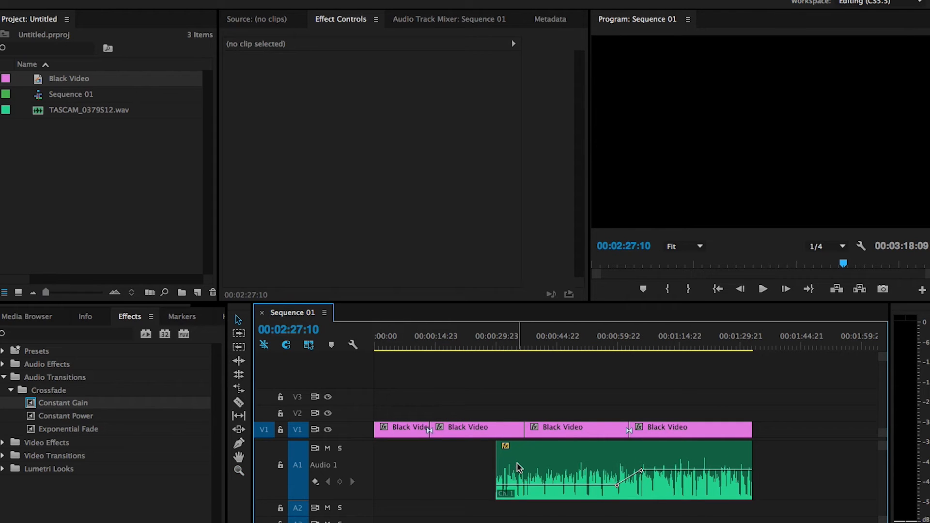
drag(528, 479, 406, 479)
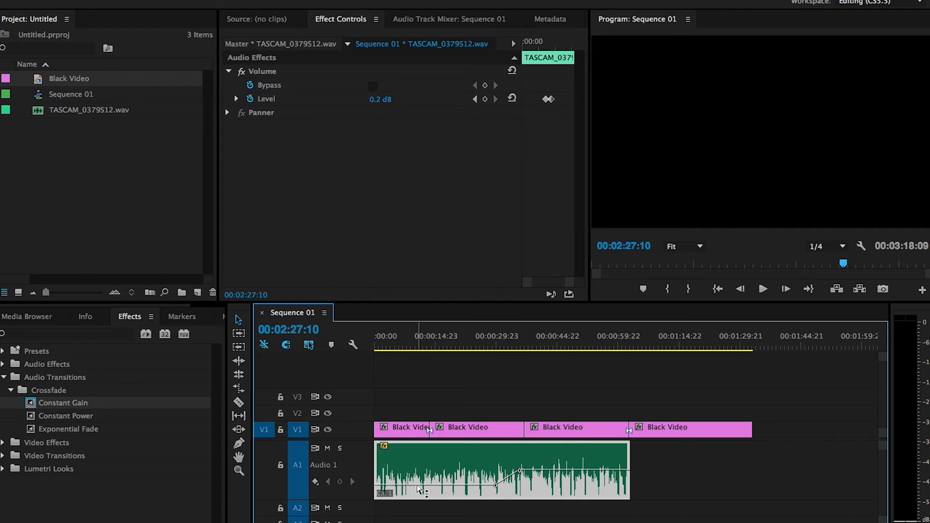
Try reshaping the volume near the start of the shortened audio clip with the Pen tool and delete the edited keyframe.
key(p)
drag(404, 486, 426, 465)
key(Delete)
key(v)
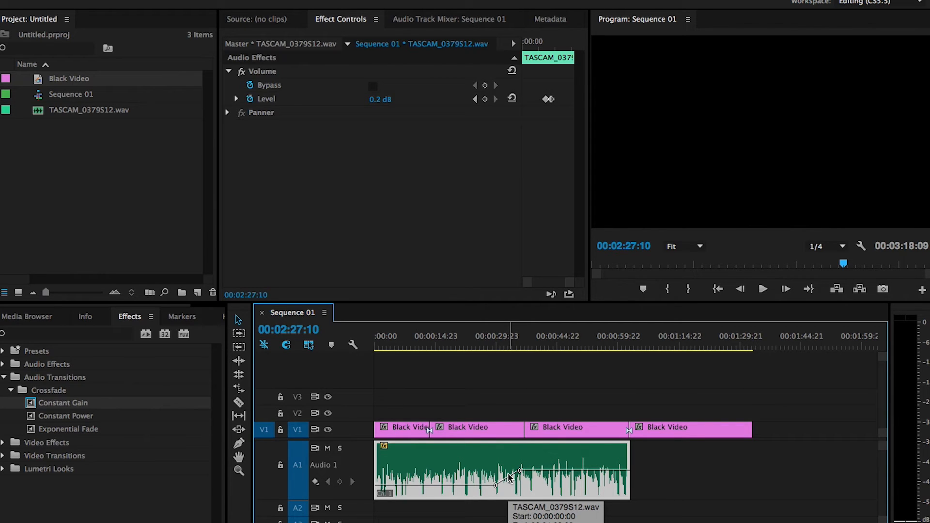
Restore the first group's audio clip to its full length with its earlier volume keyframes.
key(z)
alt+click(508, 420)
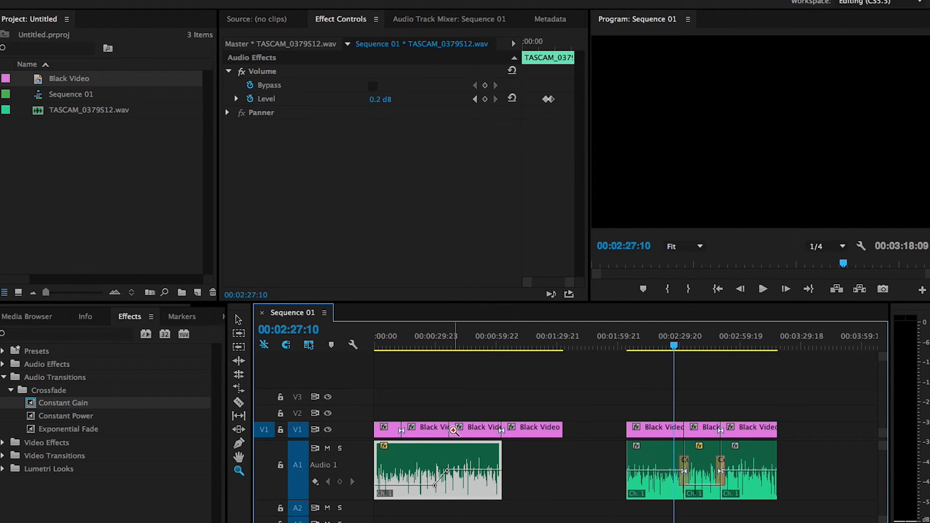
key(v)
click(572, 410)
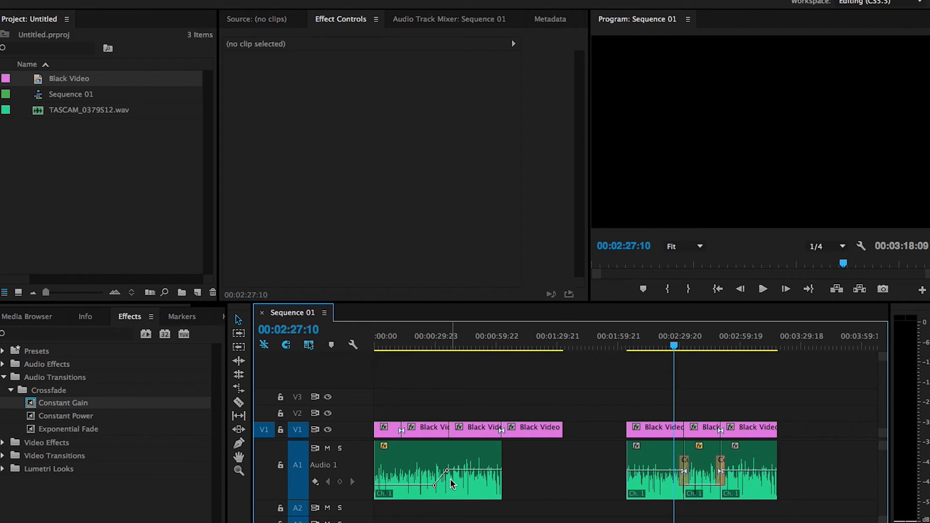
drag(440, 454, 375, 456)
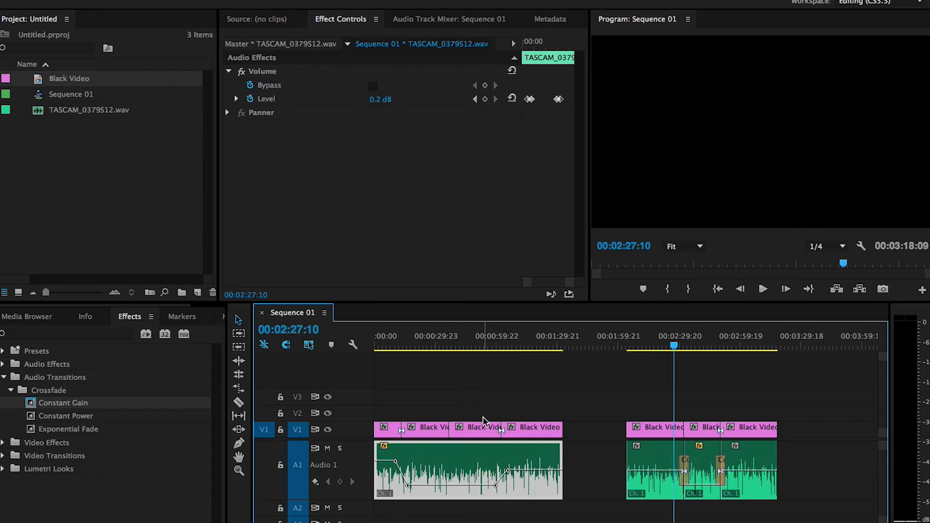
Try lengthening the second group's two Constant Gain transitions, the second one to 00:00:11:18, and undo both changes.
key(=)
click(543, 394)
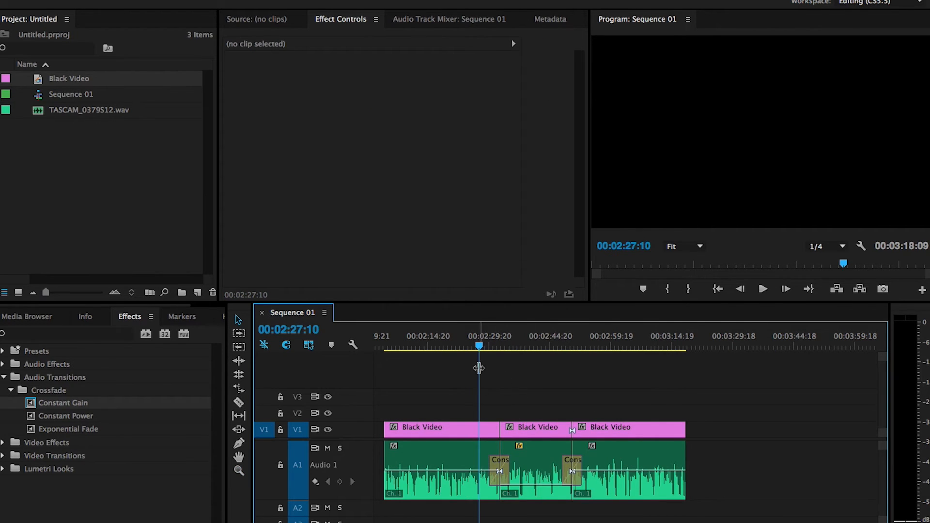
drag(491, 348, 529, 348)
drag(508, 467, 549, 461)
click(562, 462)
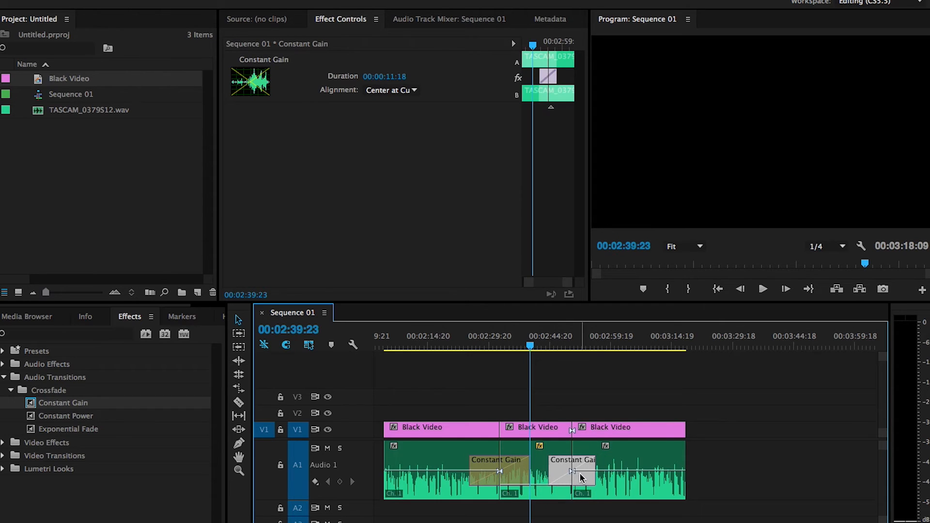
key(super+z)
key(super+z)
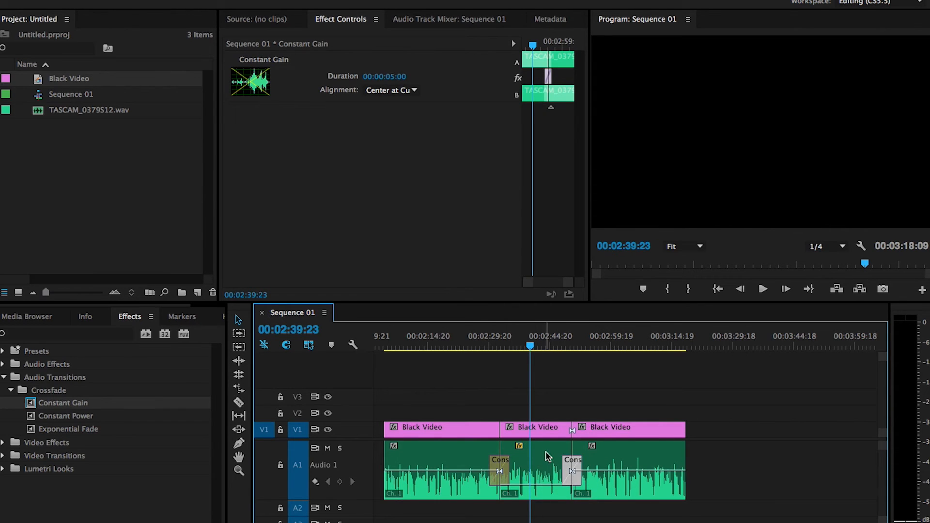
Search the effects for "eq" and apply the EQ effect to the second group's middle audio clip.
click(546, 459)
click(64, 339)
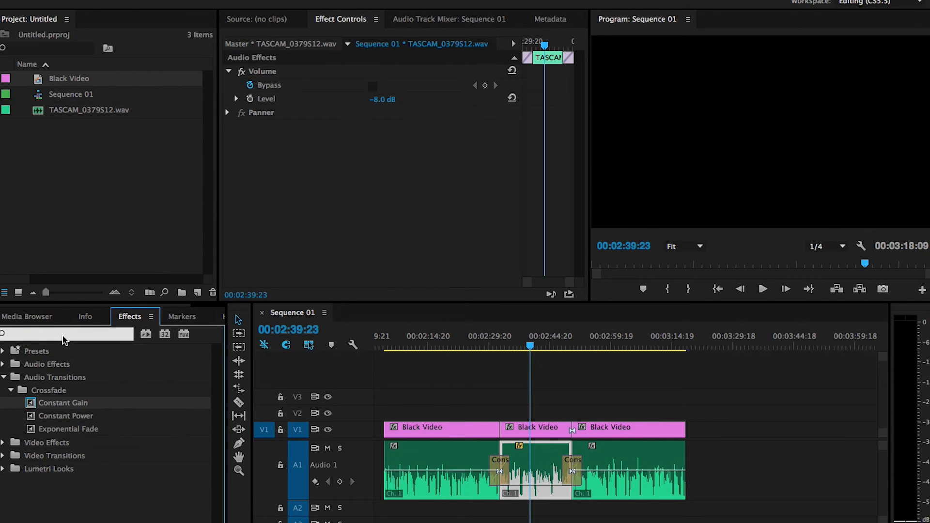
text(eq)
drag(28, 418, 341, 125)
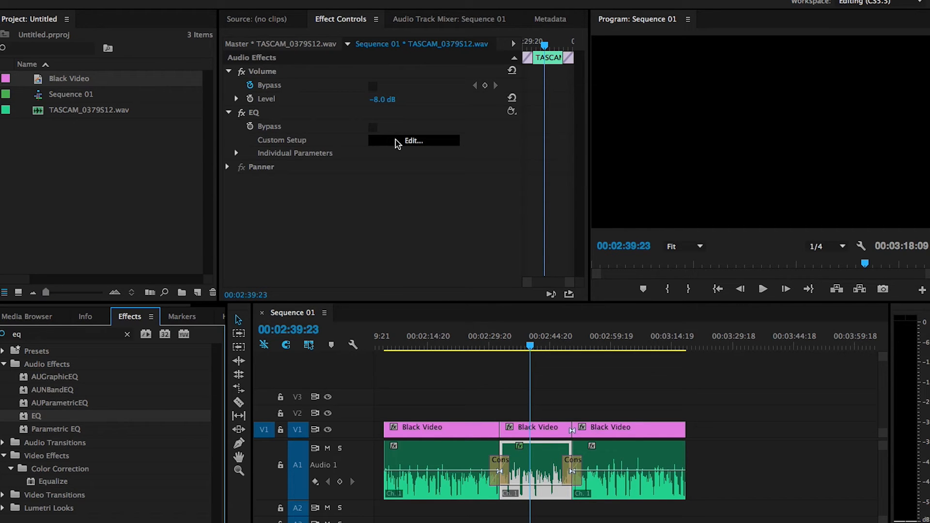
Open the middle clip's EQ settings and enable the High band with a gain of -20.0 dB.
click(544, 464)
click(408, 142)
click(511, 250)
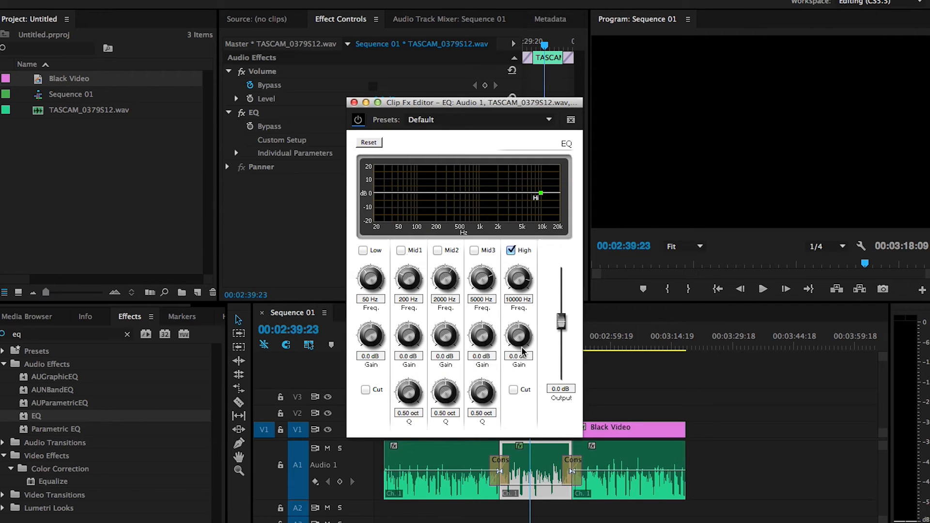
drag(517, 339, 480, 354)
Enable the EQ's Mid3 band with a gain of -13.0 dB and a Q of 0.87 oct, and close the editor.
click(474, 248)
drag(482, 391, 503, 474)
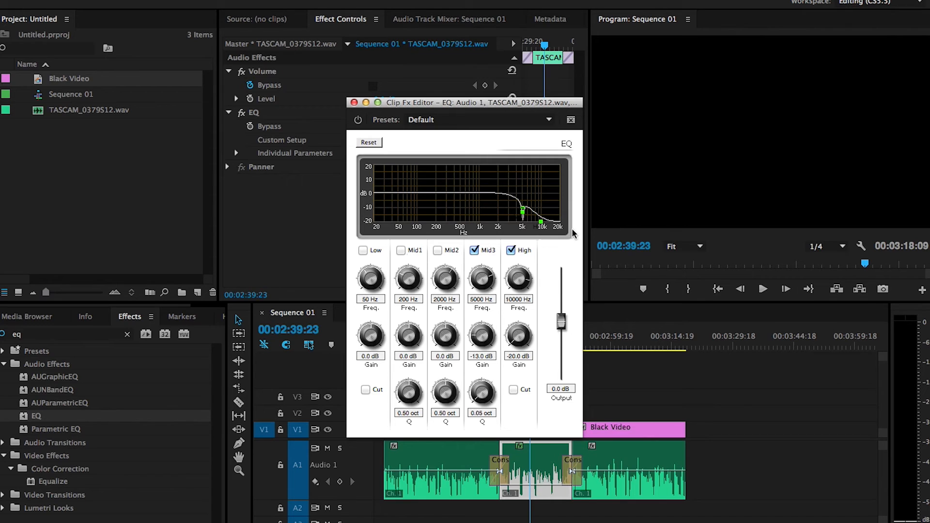
drag(476, 373, 478, 343)
drag(481, 388, 483, 366)
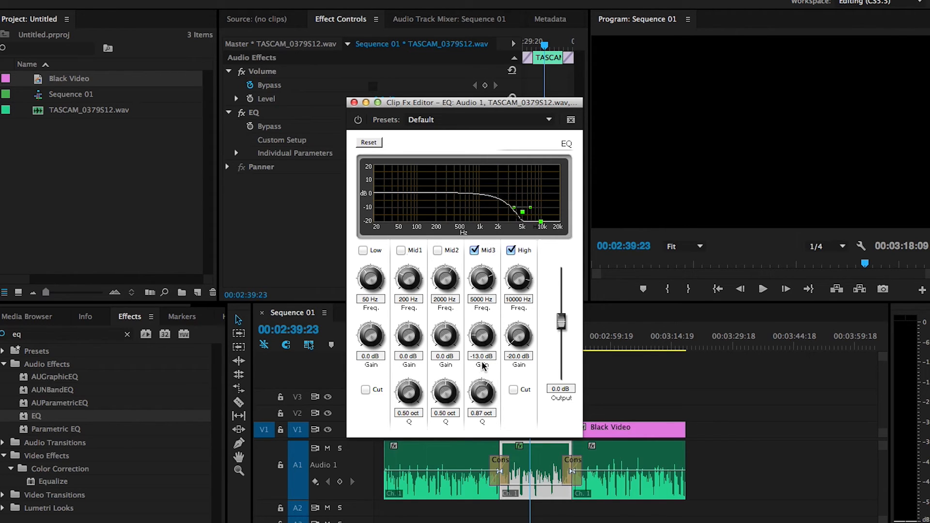
click(354, 102)
Scrub through the second group's middle and last audio clips, ending at 00:03:02:03.
drag(484, 347, 517, 348)
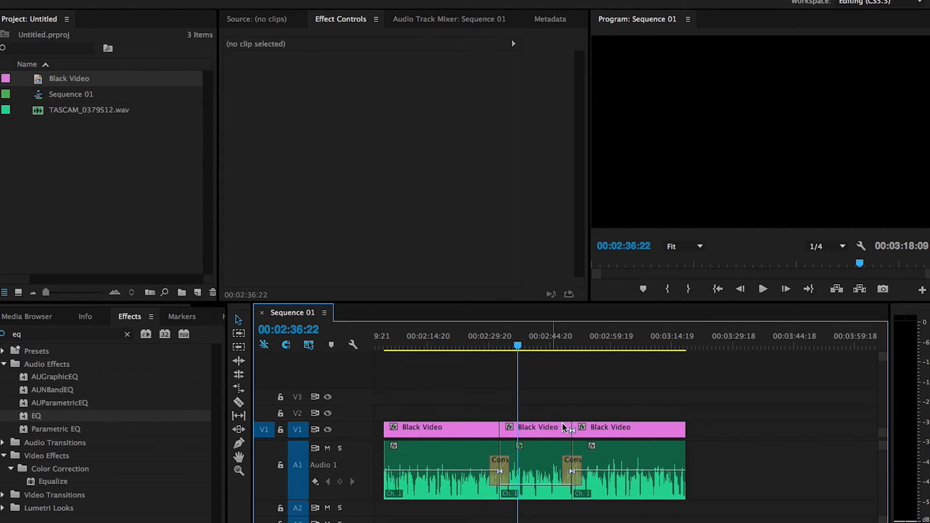
click(531, 346)
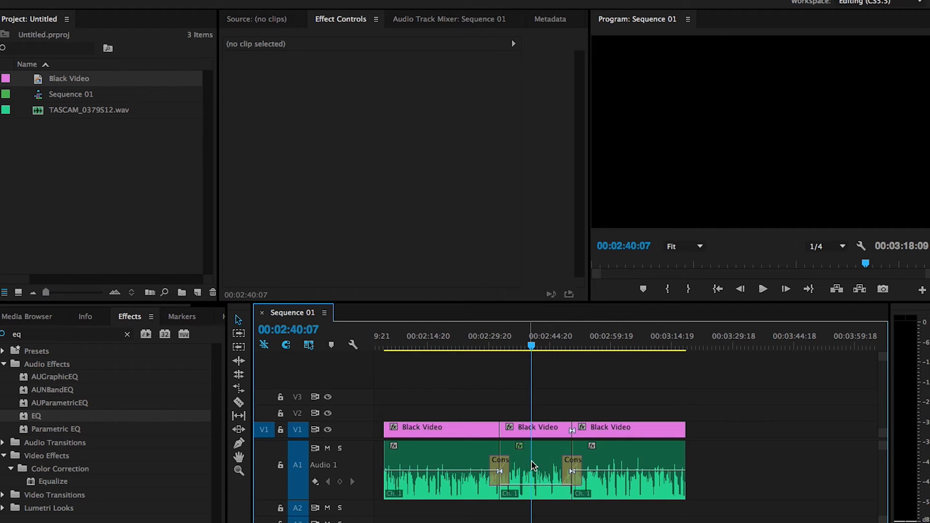
drag(551, 338, 585, 347)
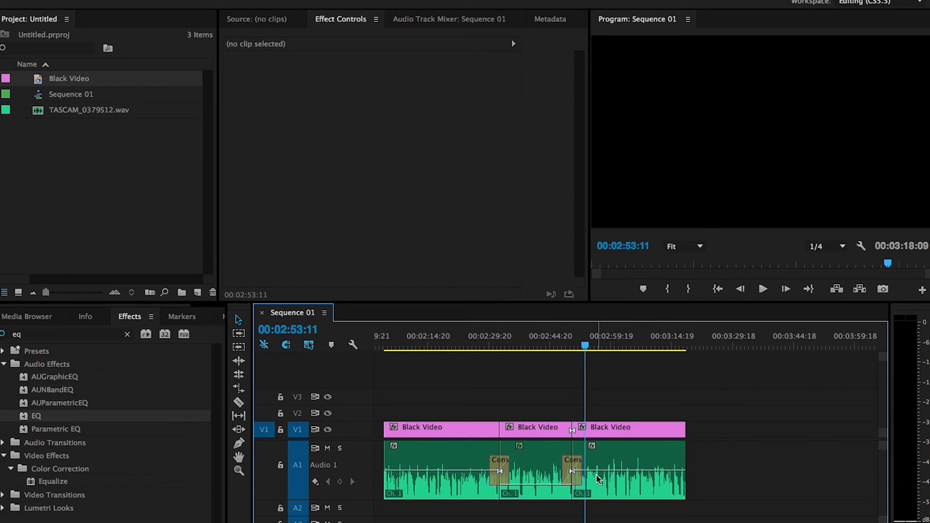
drag(605, 342, 619, 343)
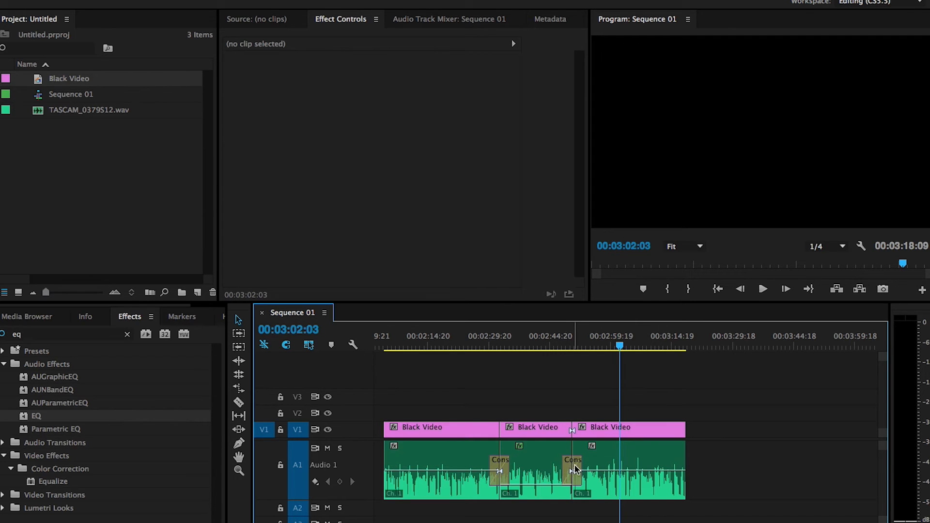
Move the playhead to 00:02:41:19 and apply the default transition at the cut between the second group's last two Black Video clips.
key(z)
click(539, 463)
alt+click(620, 465)
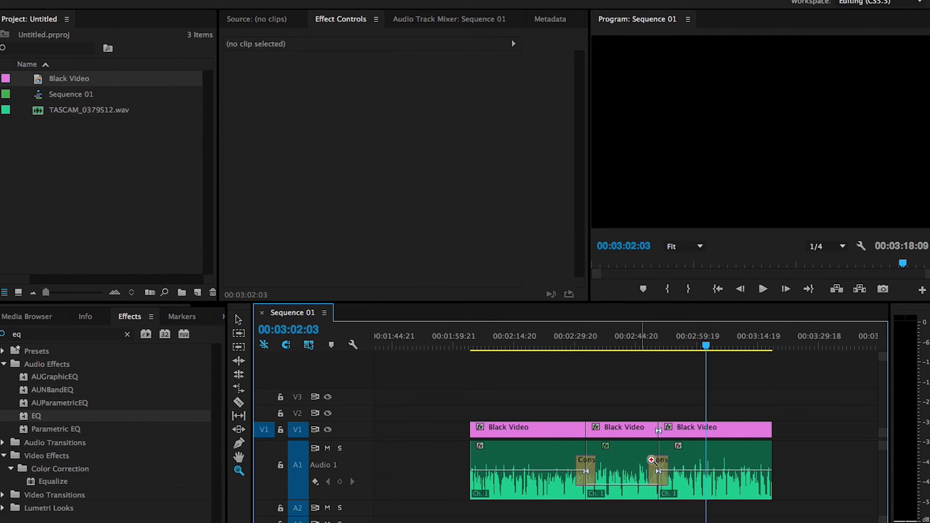
click(623, 342)
key(v)
click(631, 451)
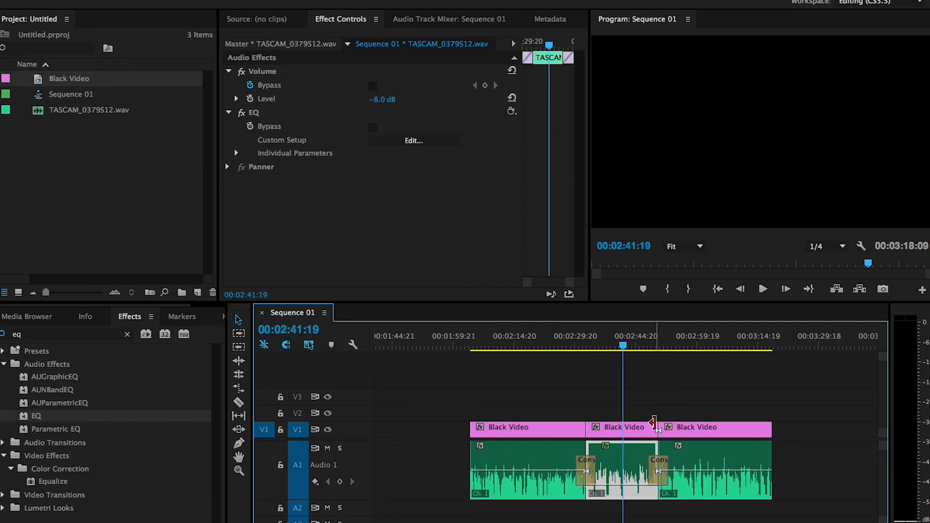
right_click(654, 425)
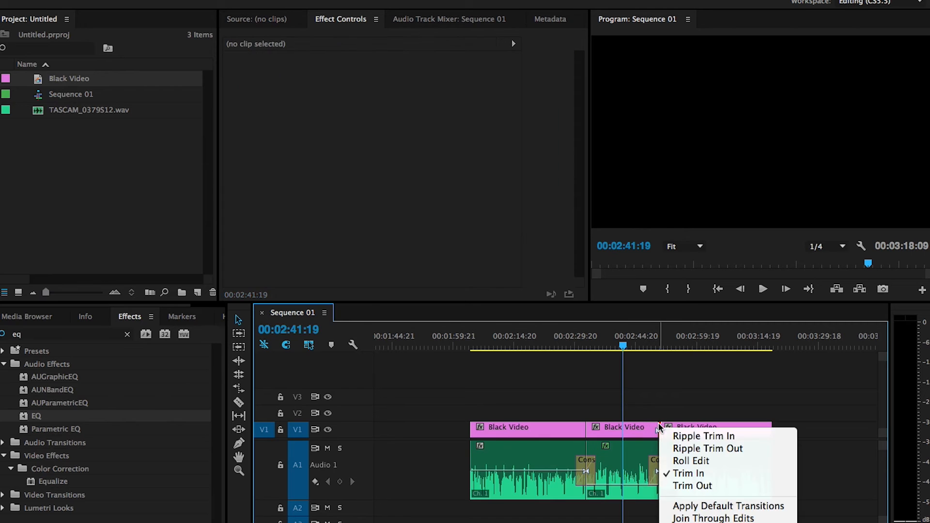
click(710, 506)
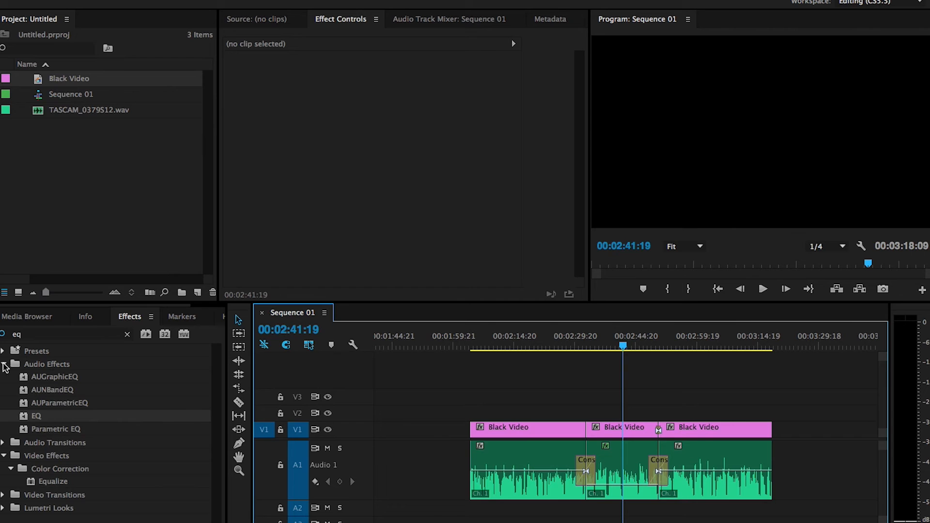
Clear the effects search and set the Constant Gain crossfade as the default audio transition.
click(39, 335)
click(127, 335)
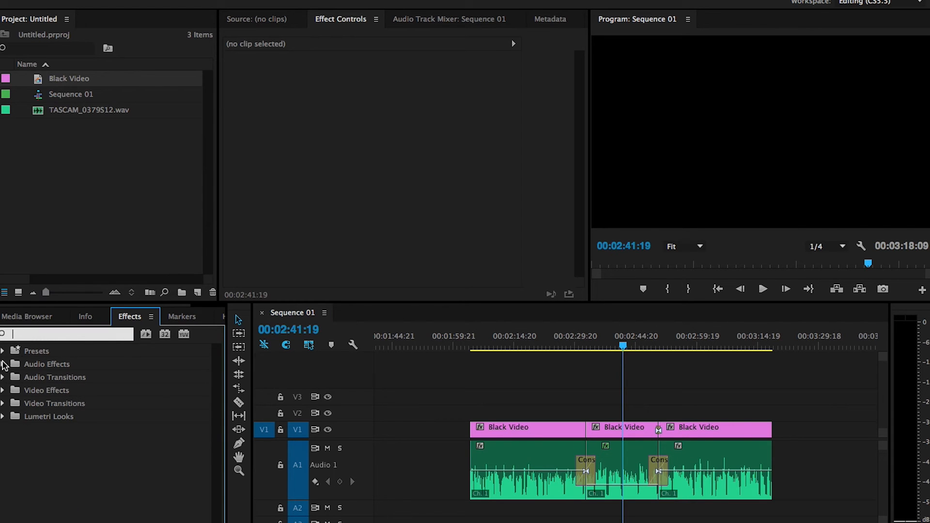
click(3, 377)
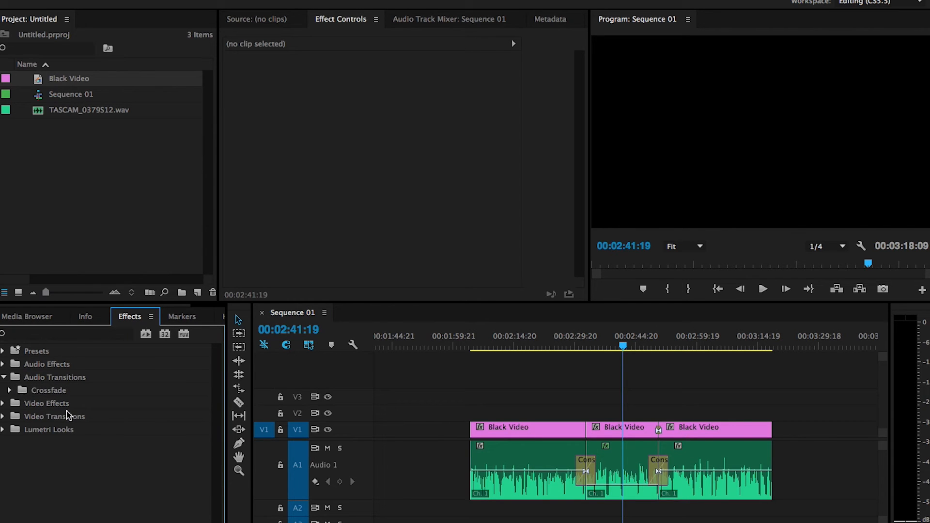
click(10, 390)
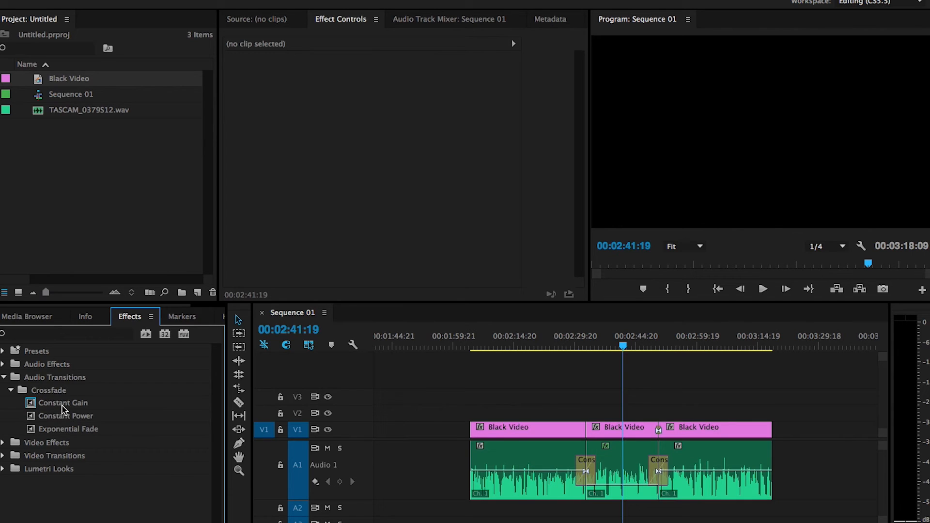
right_click(62, 408)
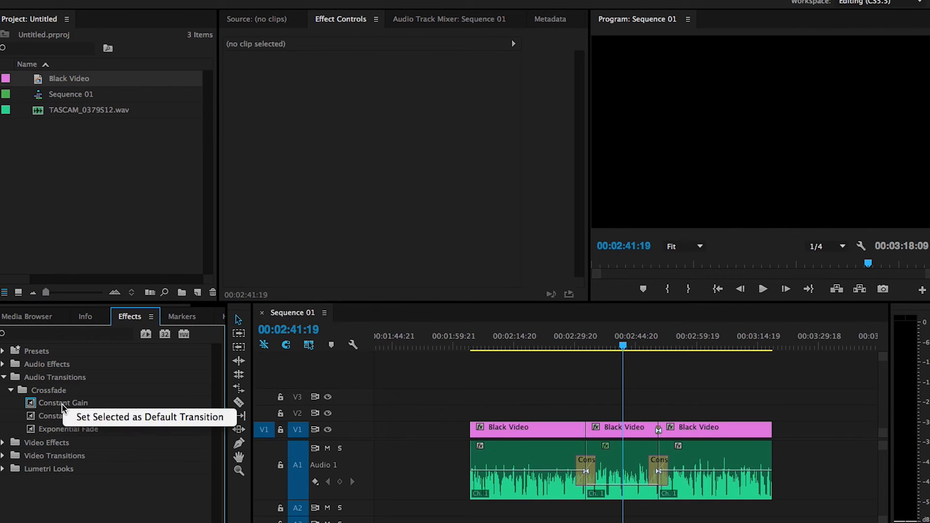
click(134, 423)
Split the second group's first audio clip at about 00:02:17 and apply the default transition at the cut.
key(c)
click(523, 462)
key(v)
right_click(524, 450)
click(562, 522)
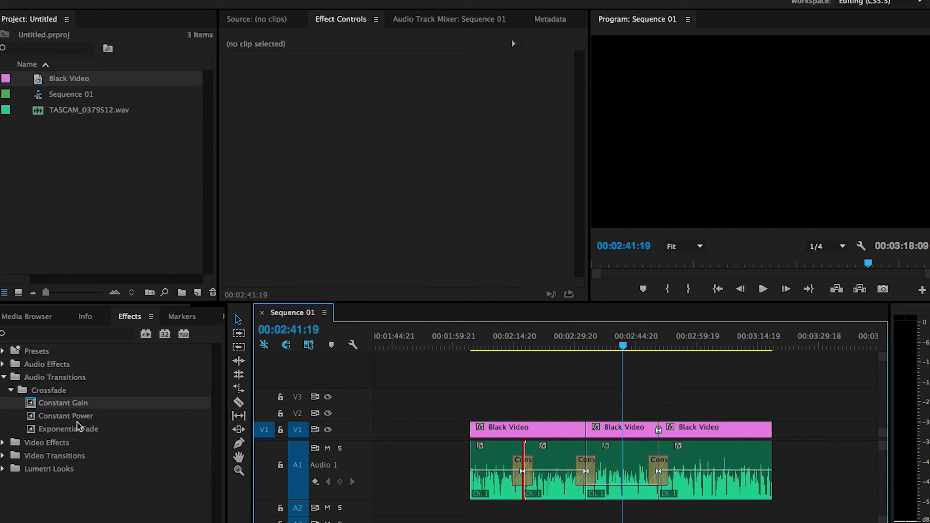
Shorten the first Constant Gain transition in the second group to about 3.5 seconds.
click(522, 405)
key(z)
click(552, 458)
key(v)
drag(590, 460, 577, 460)
click(573, 392)
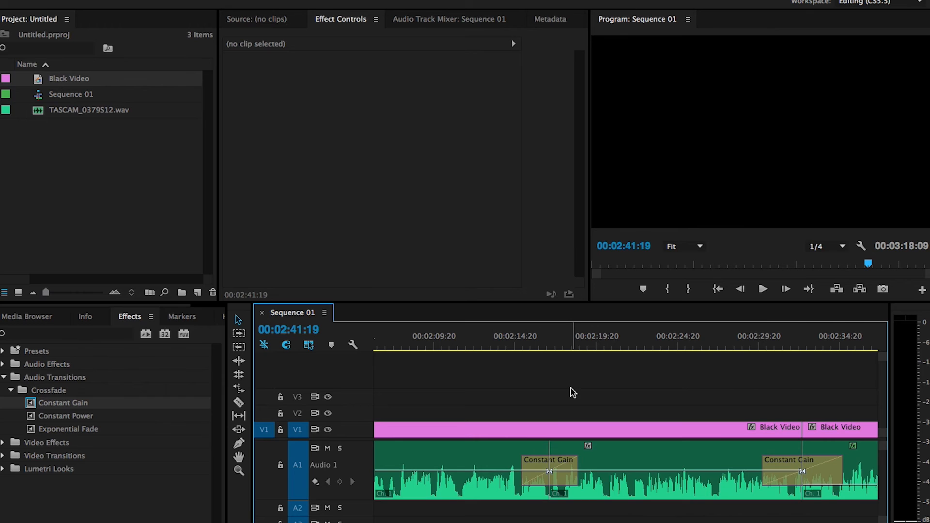
key(z)
alt+click(665, 428)
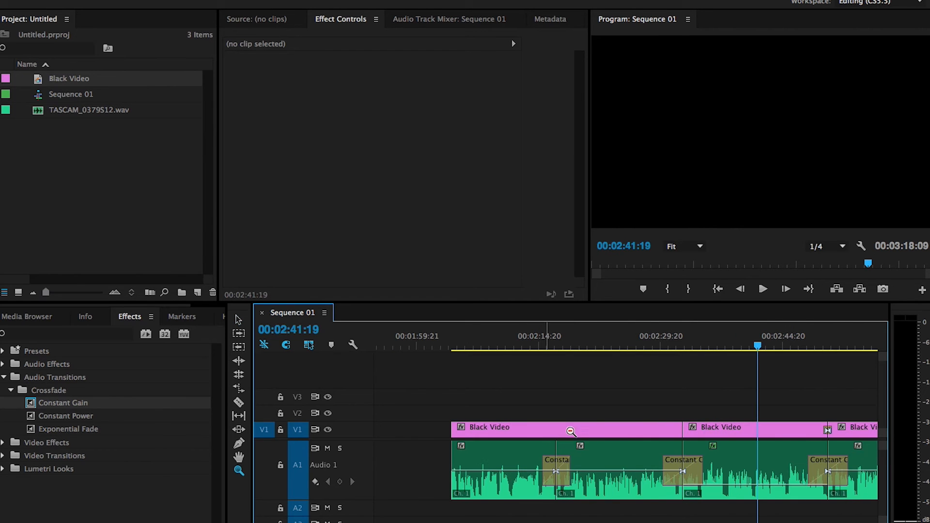
alt+click(648, 433)
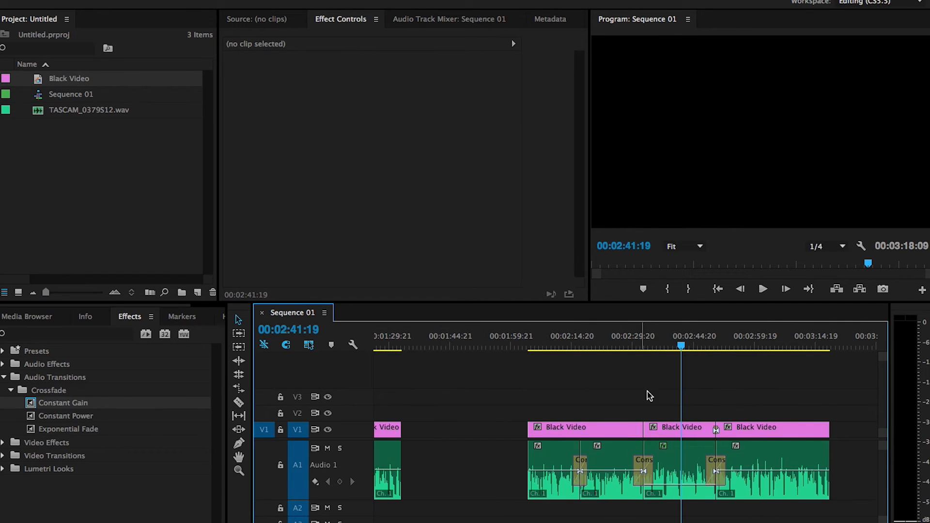
Set the default audio transition duration to 3 seconds in the general preferences.
click(43, 1)
mouse_move(96, 8)
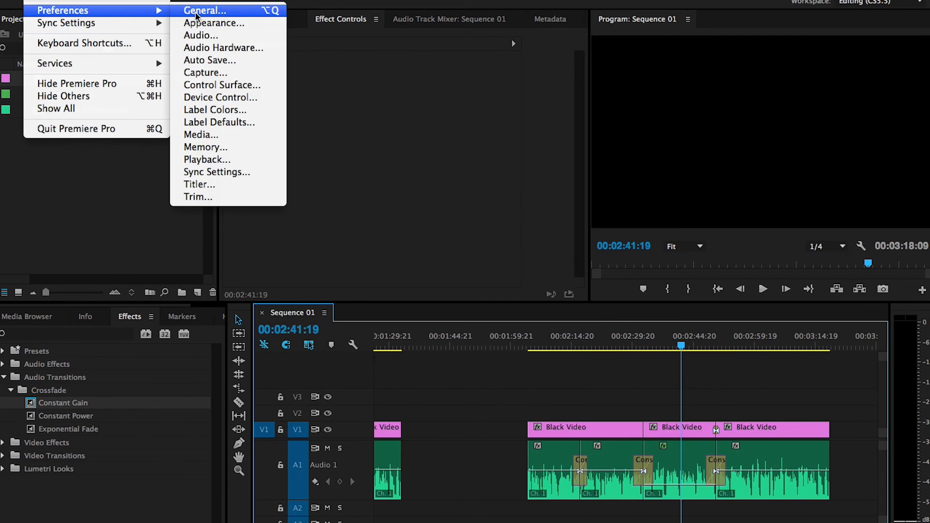
click(191, 8)
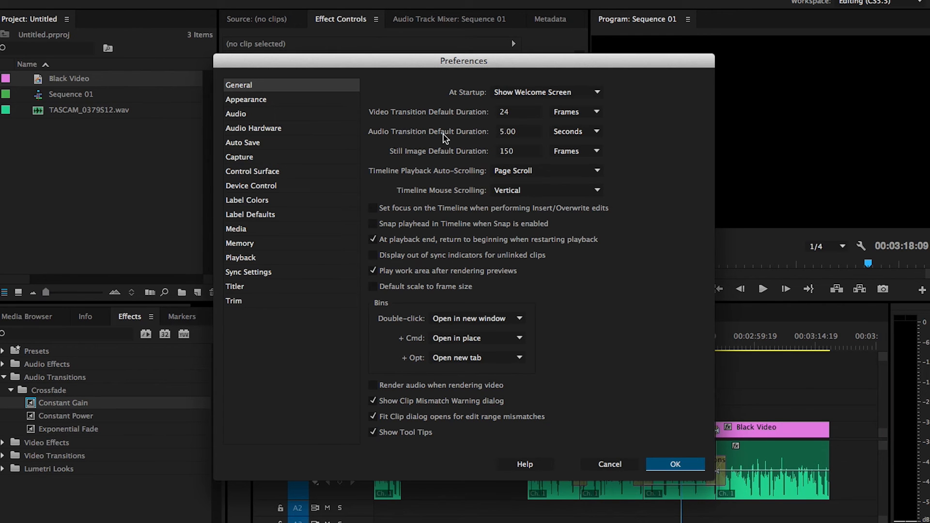
click(532, 135)
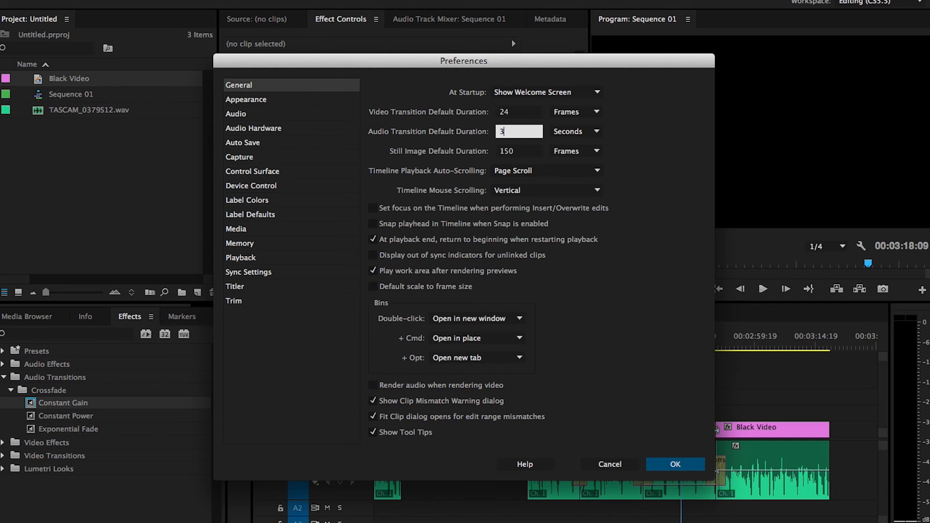
key(Return)
Split the second group's last audio clip at about 00:03:04 and apply the default transition at the cut.
key(c)
click(773, 460)
key(v)
right_click(771, 448)
click(804, 522)
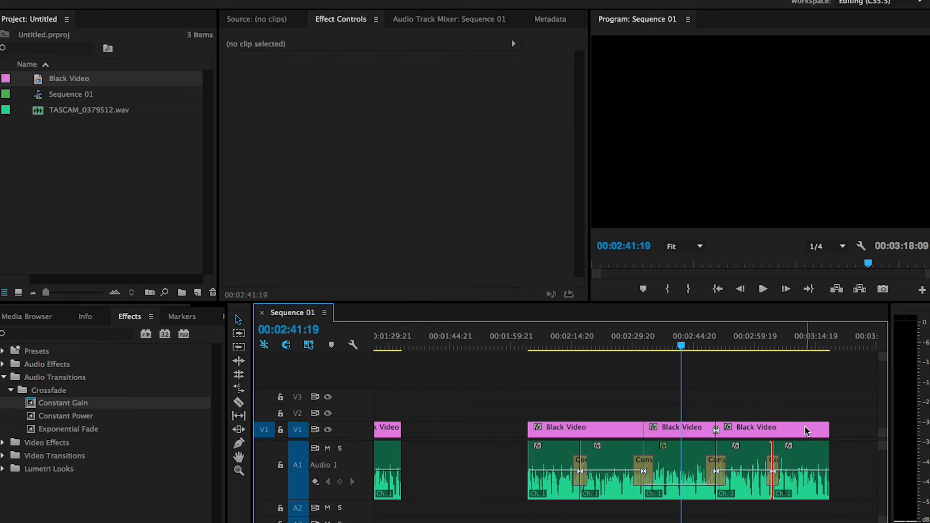
Examine the Constant Gain transition at the second group's last audio cut up close, then view the whole group again.
key(z)
click(771, 441)
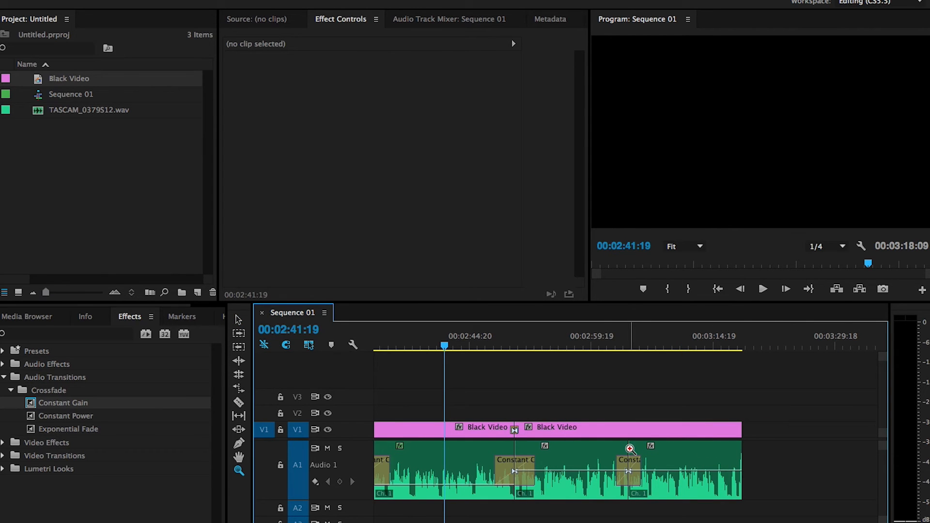
click(601, 450)
click(621, 453)
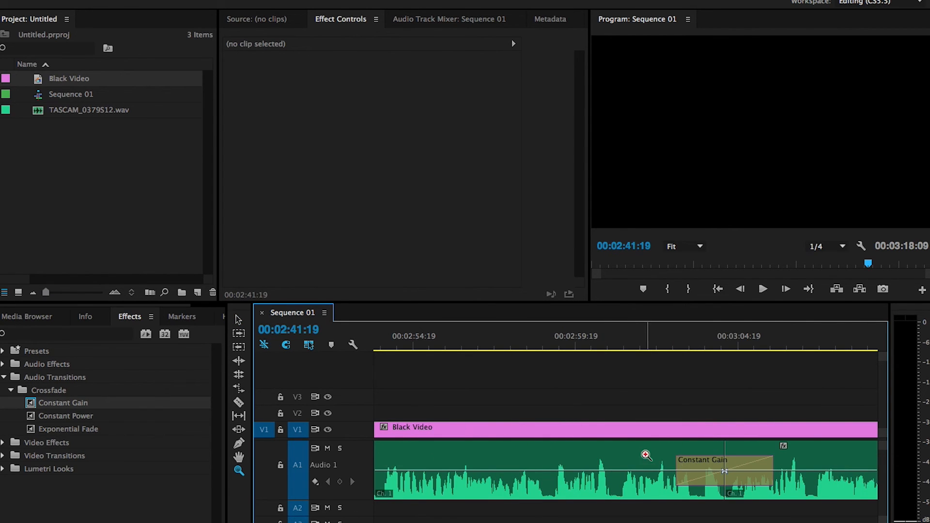
alt+click(672, 458)
alt+click(655, 453)
alt+click(586, 447)
alt+click(550, 445)
click(621, 454)
key(v)
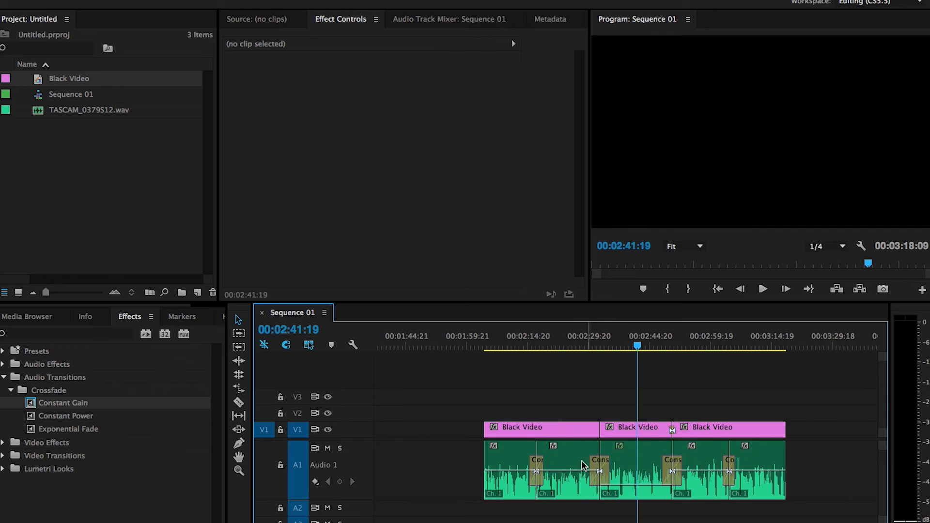
Delete all four Constant Gain transitions from the second group's audio clips.
click(536, 466)
key(Delete)
click(601, 462)
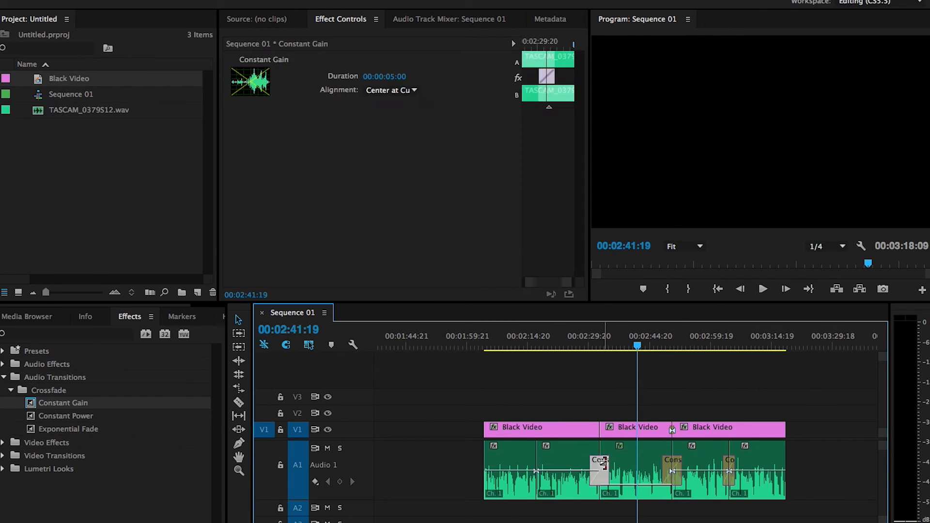
key(Delete)
click(672, 466)
key(Delete)
click(728, 466)
key(Delete)
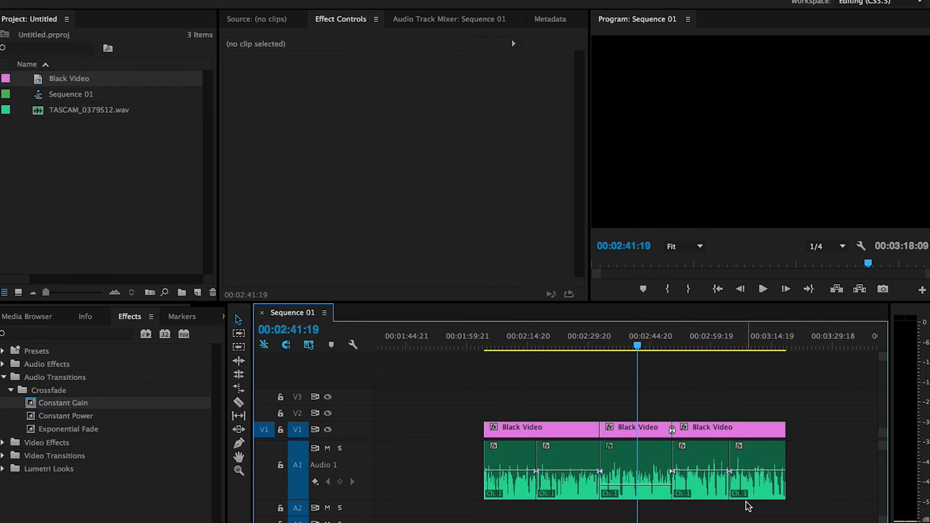
Select all the edit points of the second group's audio clips and apply the default audio transition to them together.
drag(760, 519, 634, 460)
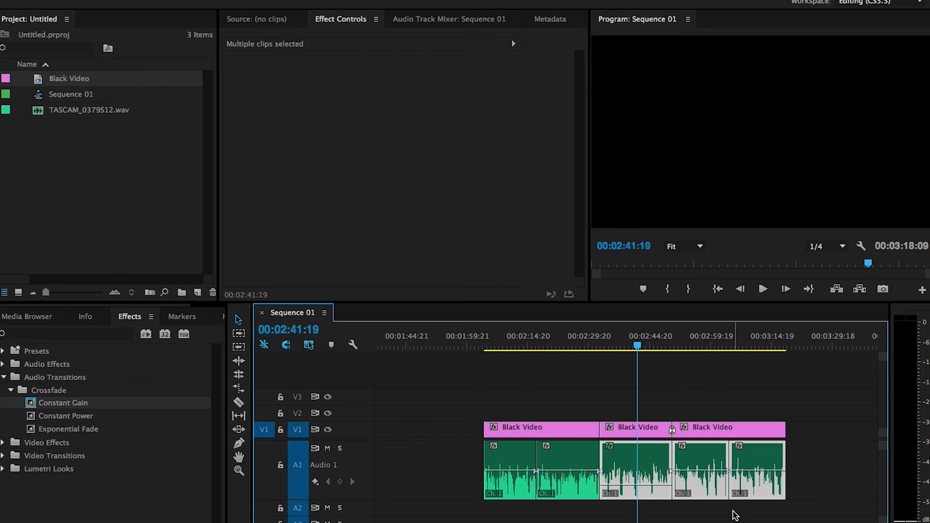
click(748, 517)
drag(758, 518, 450, 443)
right_click(538, 452)
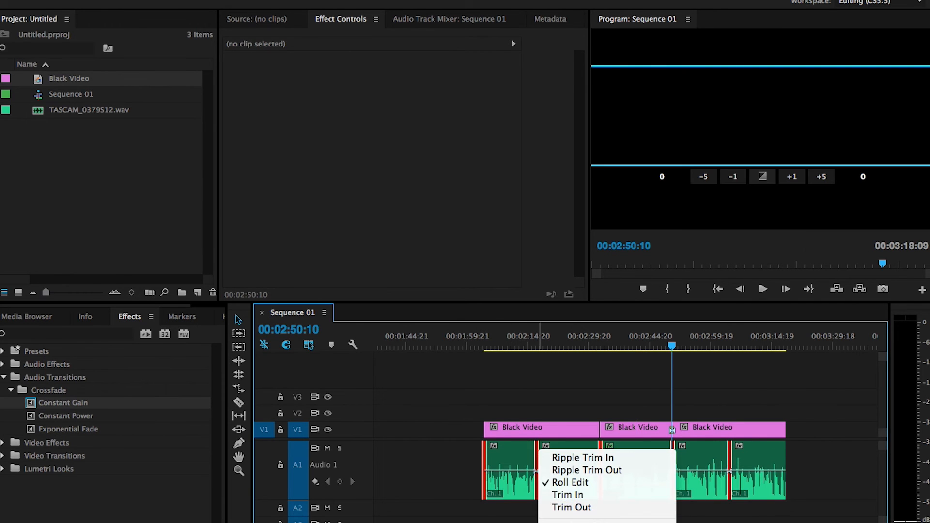
click(616, 519)
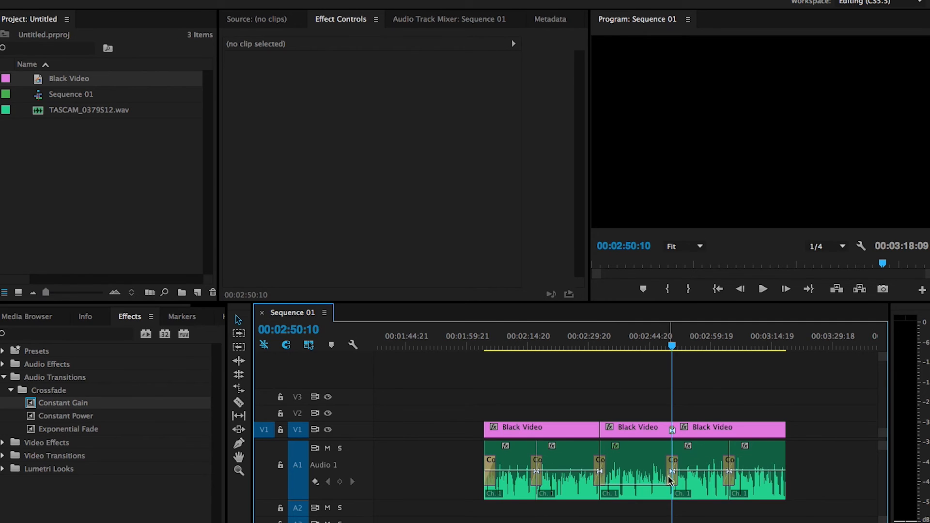
drag(841, 456, 479, 496)
click(605, 392)
Reposition the first two volume keyframes on the first group's audio clip slightly earlier.
key(z)
alt+click(582, 404)
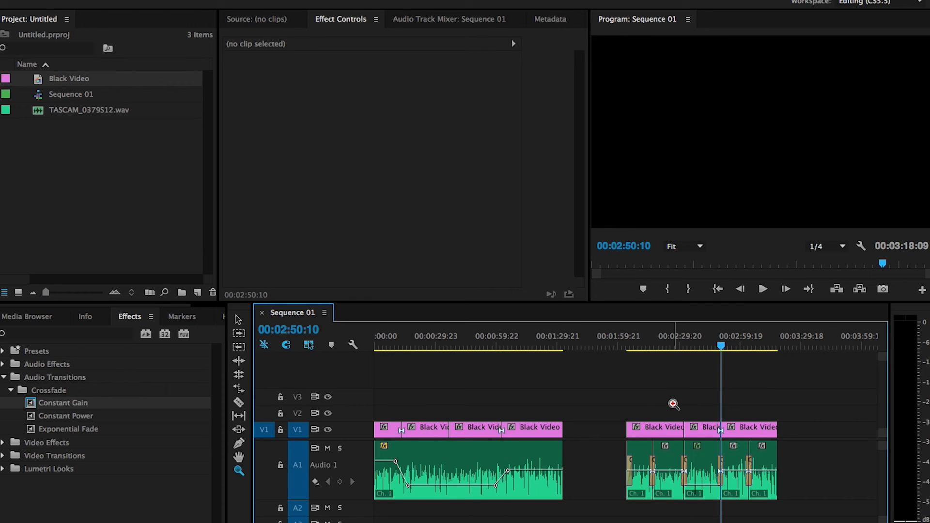
key(v)
drag(396, 461, 400, 484)
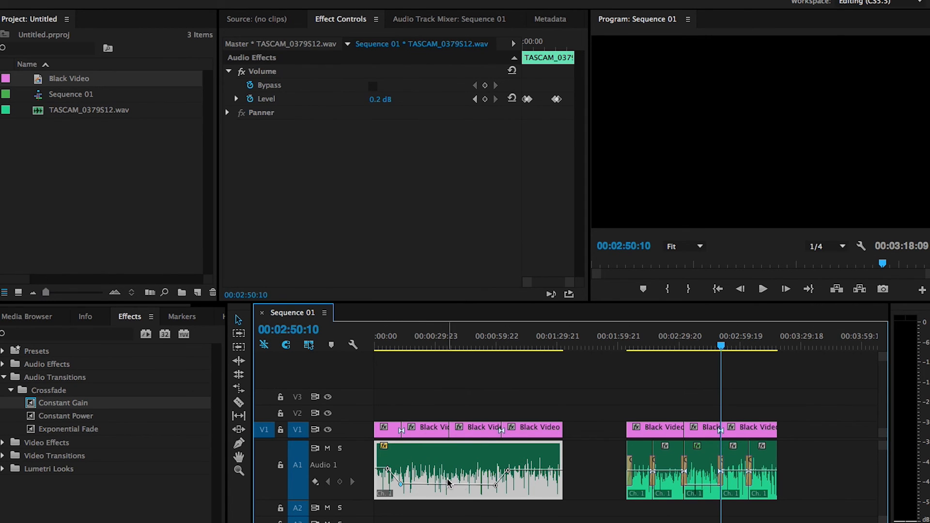
Move the playhead to 00:02:30:04 and set the volume level of the second group's third audio clip to 6 dB.
click(679, 346)
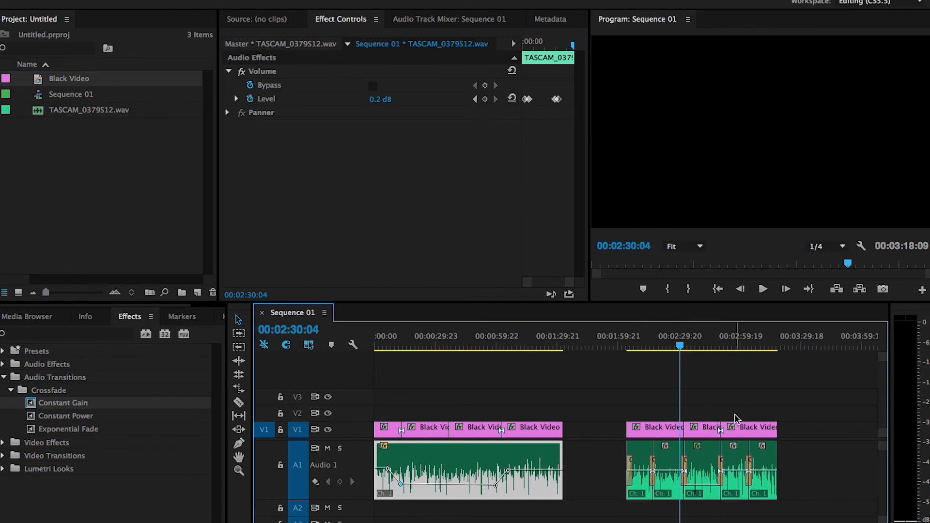
click(711, 466)
click(386, 100)
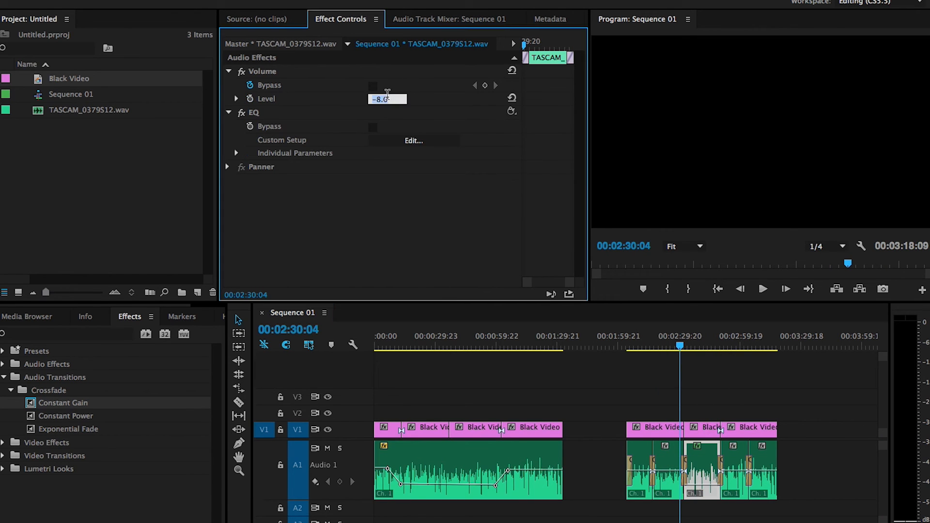
text(6)
key(Return)
click(712, 413)
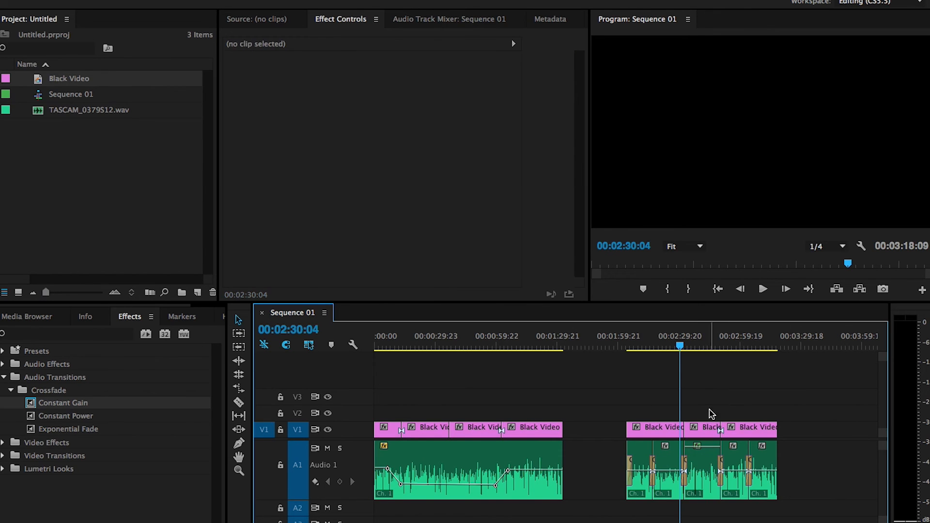
Lower the volume level of the second group's second audio clip.
click(673, 468)
click(386, 96)
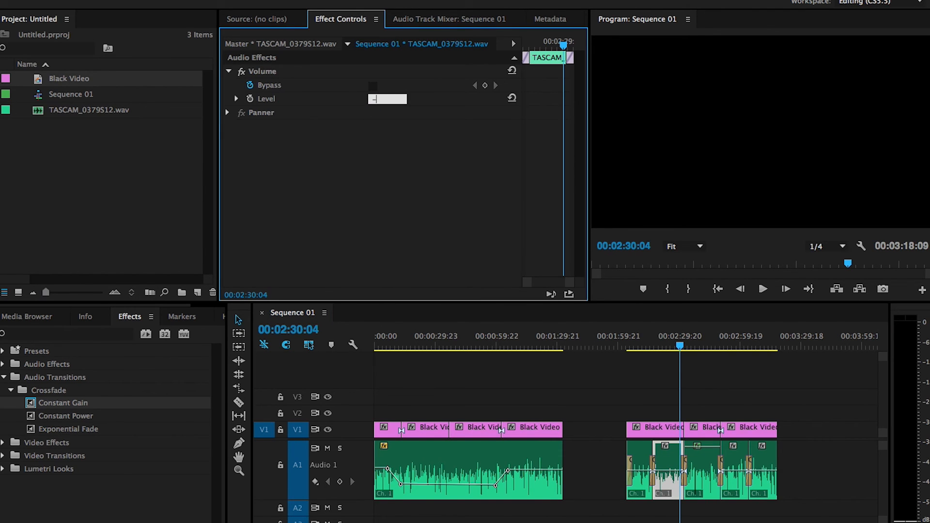
key(Return)
click(723, 383)
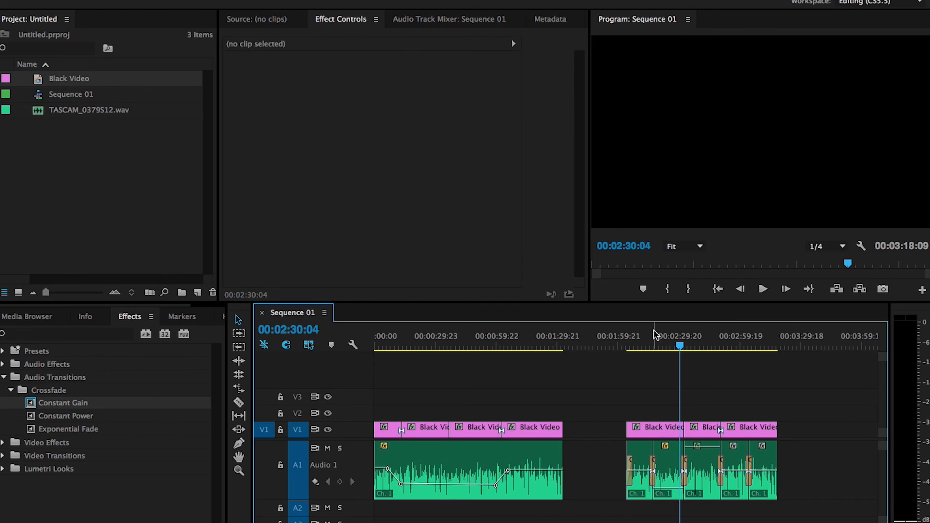
Scrub across both groups to compare the keyframed audio clip with the split clips.
mouse_move(653, 344)
mouse_down()
mouse_move(633, 346)
mouse_move(702, 351)
mouse_move(724, 365)
mouse_move(664, 358)
mouse_up()
drag(537, 341, 451, 346)
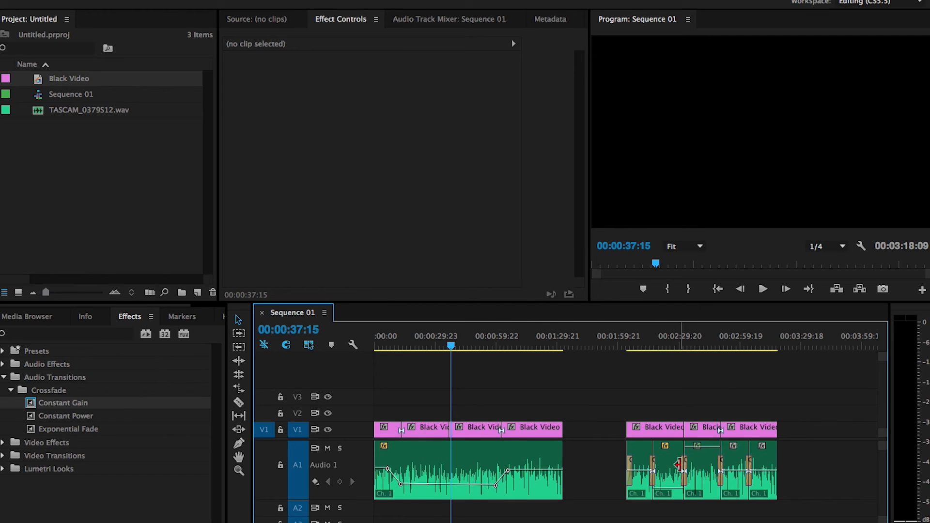
drag(618, 341, 717, 363)
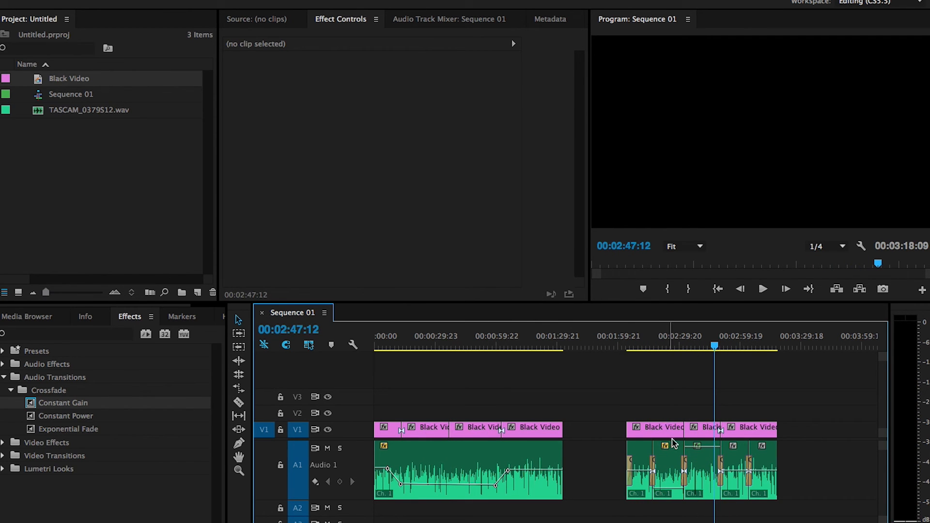
Inspect the second group's third audio clip's Volume and EQ settings at 00:02:40:10 and save the project.
click(700, 341)
click(704, 460)
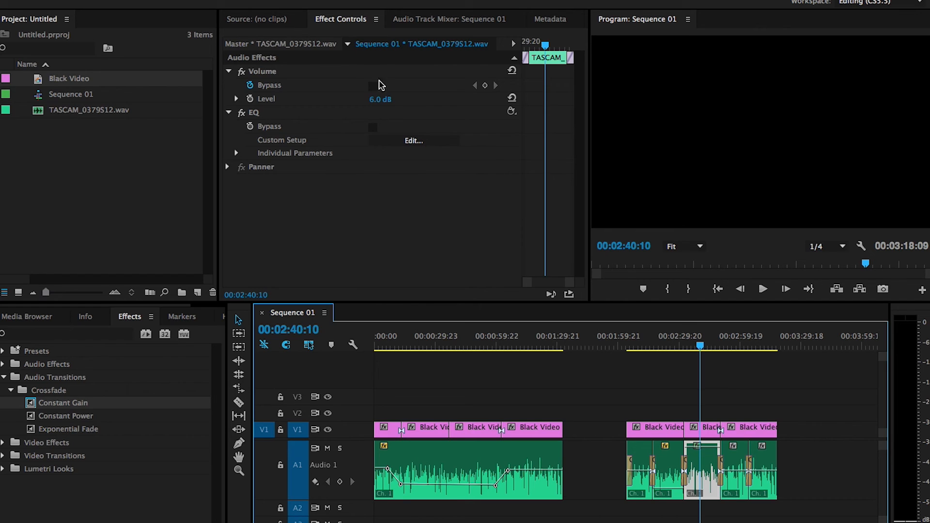
key(super+s)
click(726, 393)
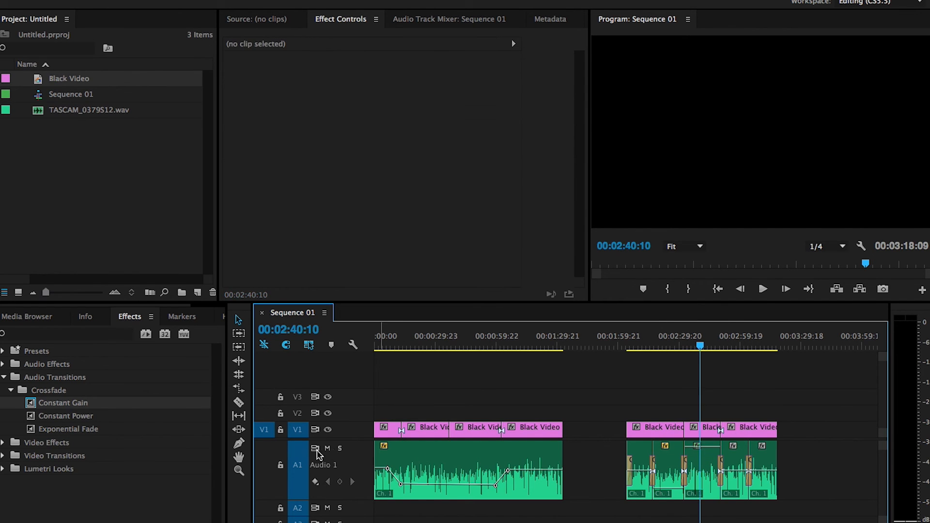
Open the Audio Track Mixer for Sequence 01 and lower the Audio 2 track's volume to -6.6 dB.
click(333, 0)
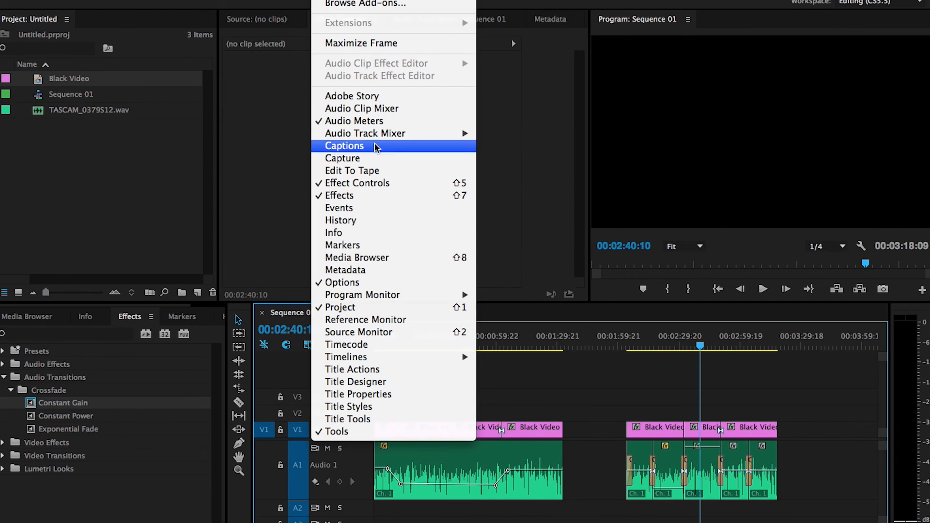
mouse_move(438, 136)
click(495, 135)
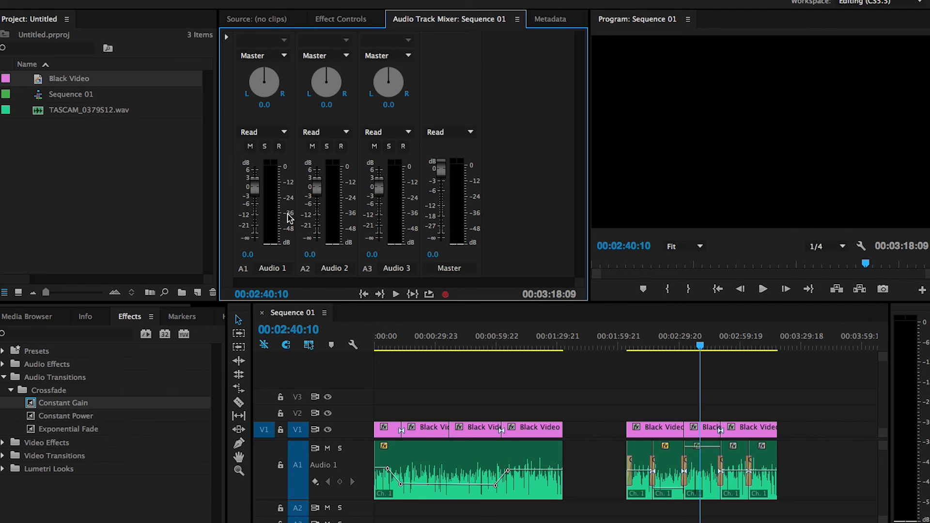
drag(308, 191, 346, 203)
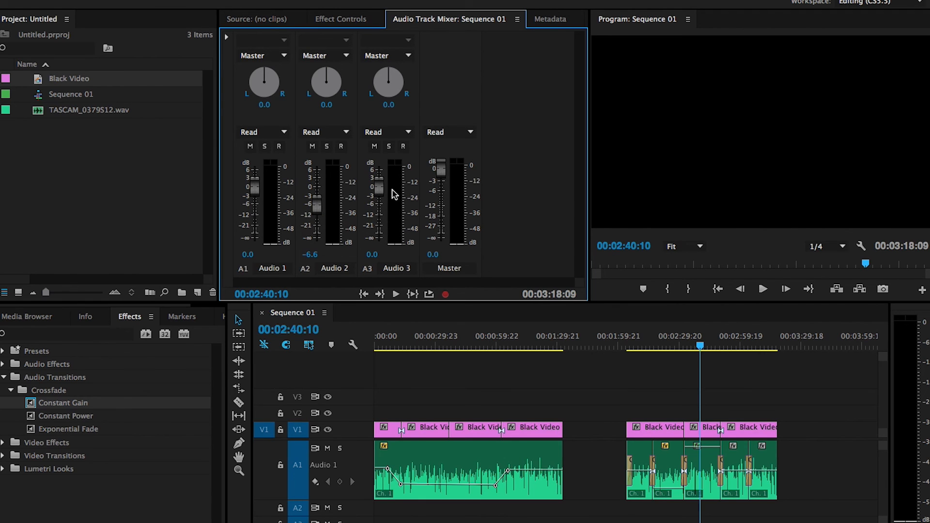
View the available output assignments for the Audio 2 track.
click(323, 55)
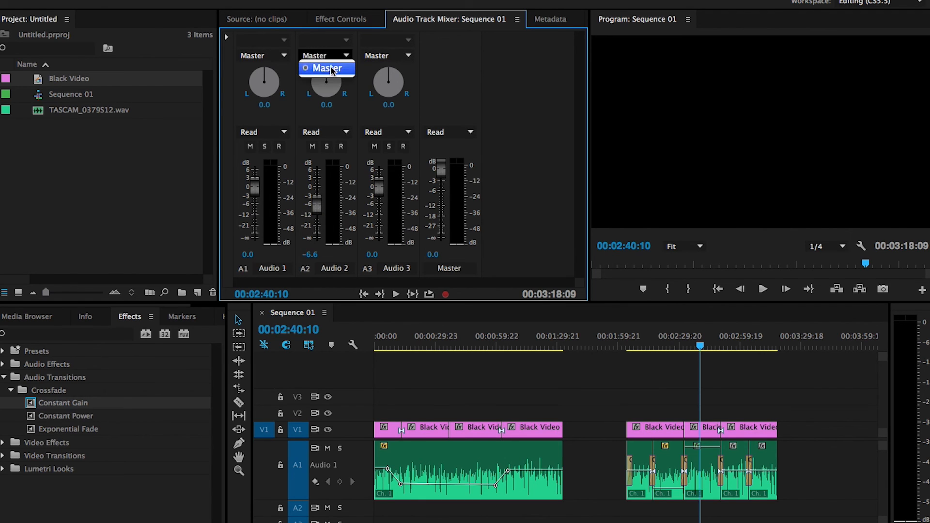
click(452, 85)
click(490, 388)
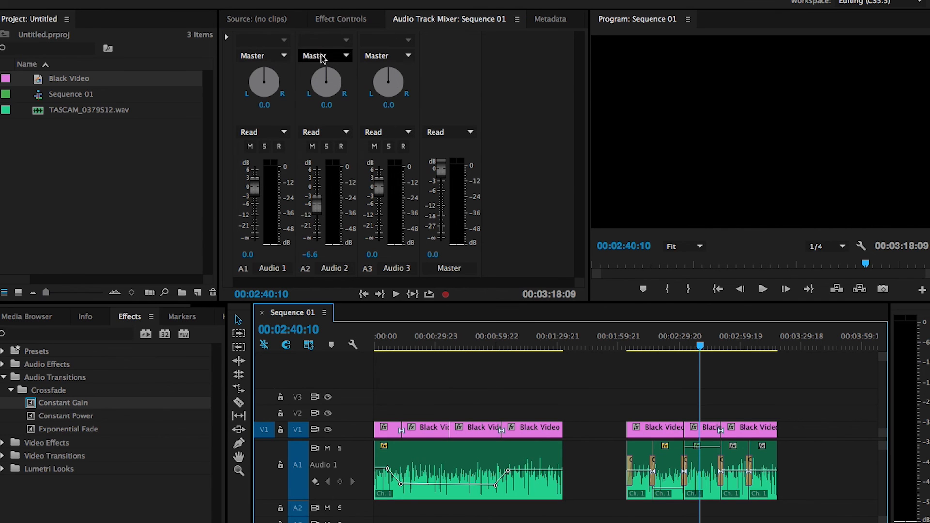
Close the Audio Track Mixer and show the effect controls of the second group's third audio clip.
right_click(434, 19)
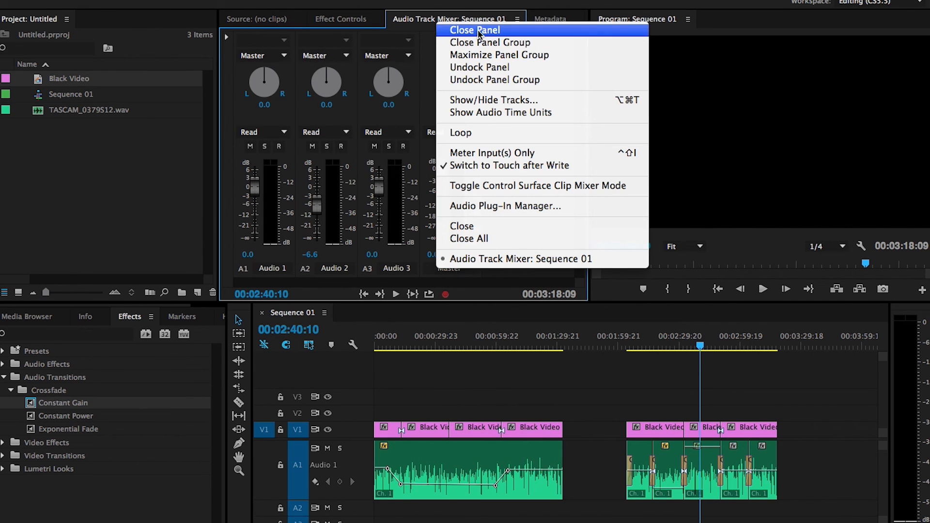
click(460, 18)
click(689, 388)
click(709, 472)
click(345, 19)
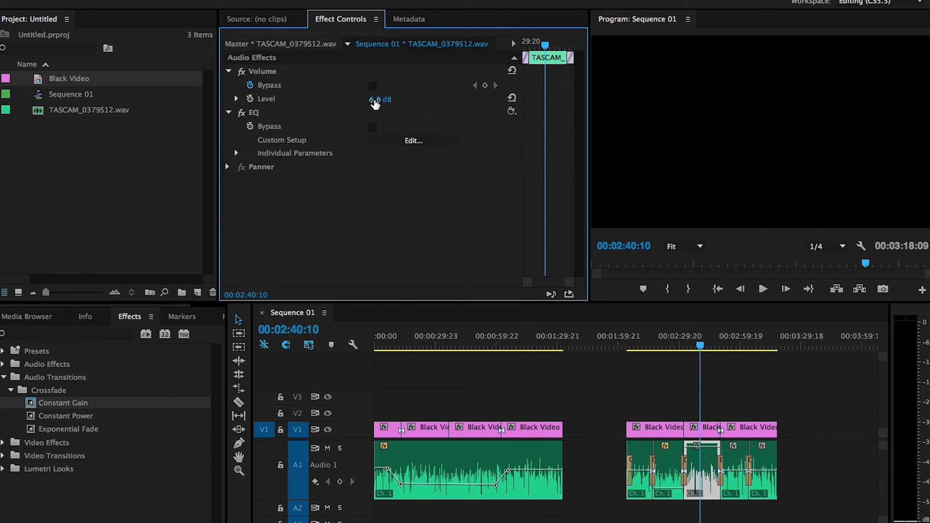
Adjust the audio gain of the second group's third clip by -6 dB.
click(723, 405)
right_click(698, 464)
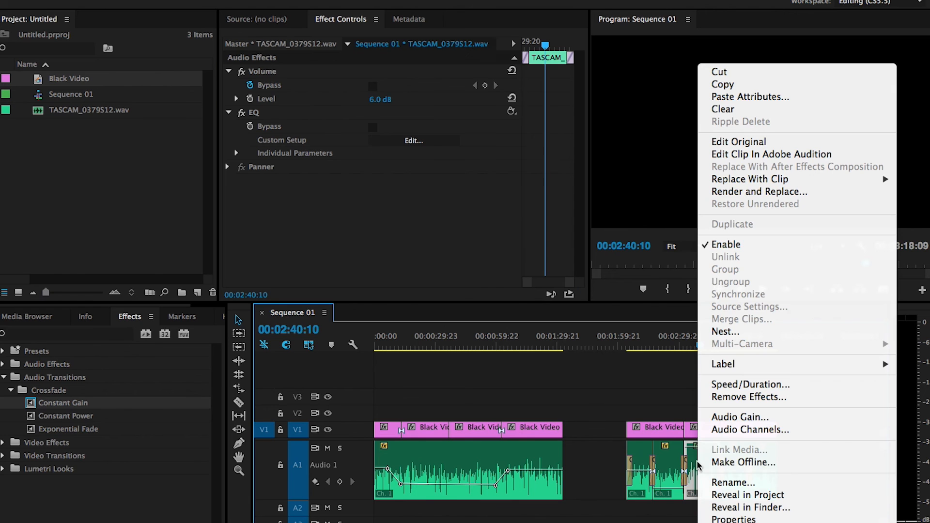
click(751, 416)
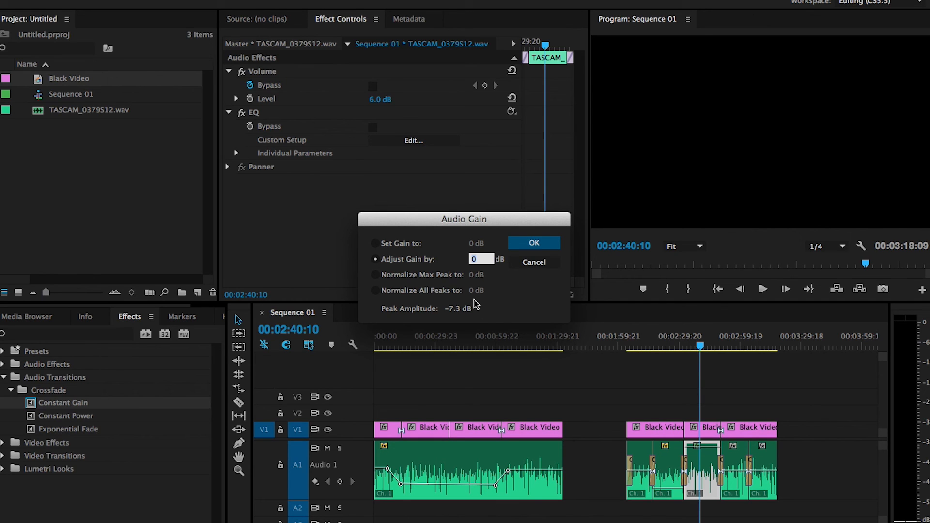
click(404, 244)
click(407, 259)
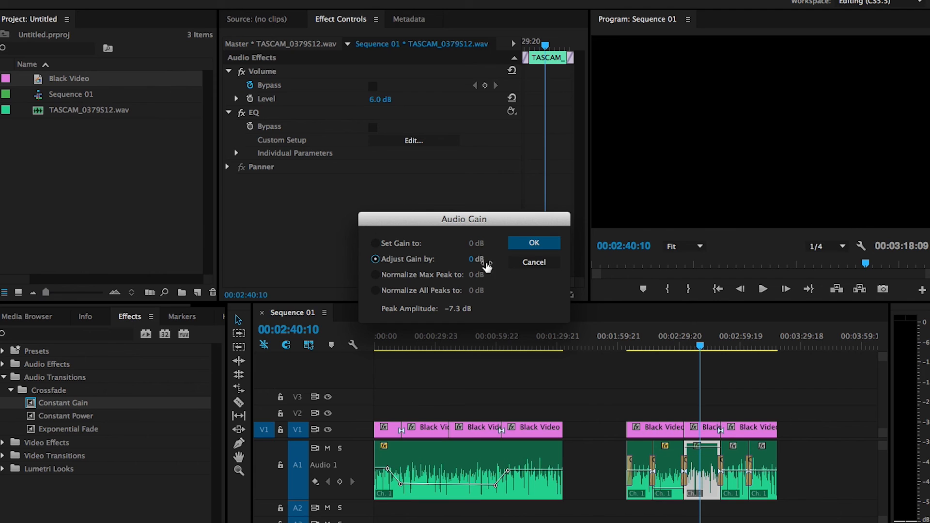
click(477, 260)
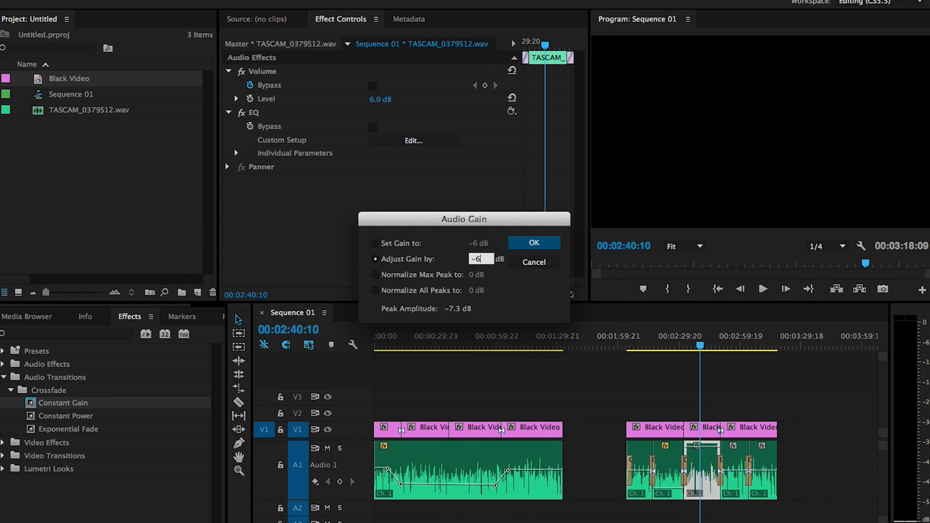
key(Return)
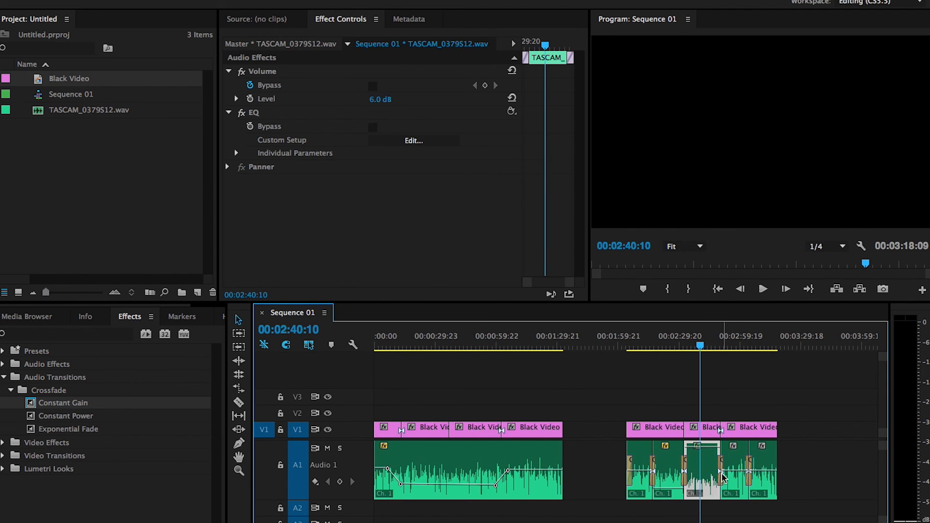
Lower the audio gain of the second group's third clip to -18 dB.
key(z)
click(702, 470)
key(v)
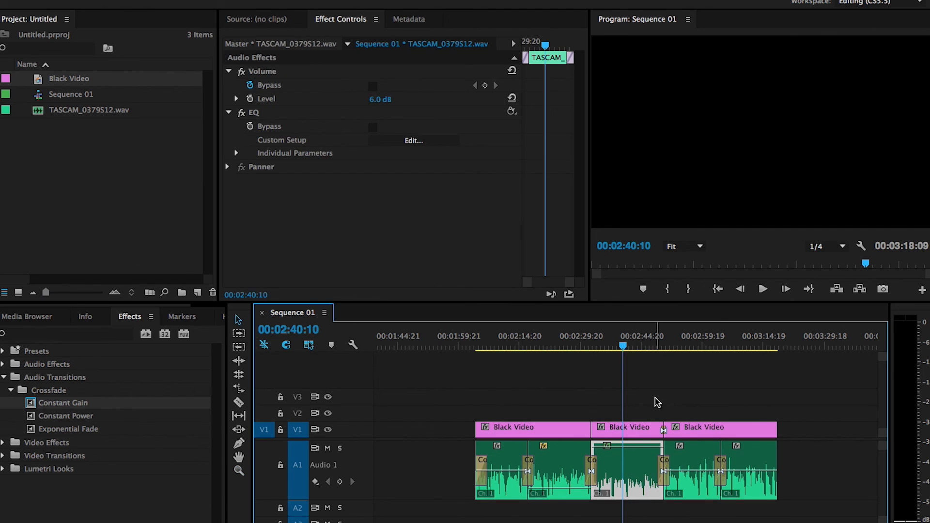
right_click(630, 477)
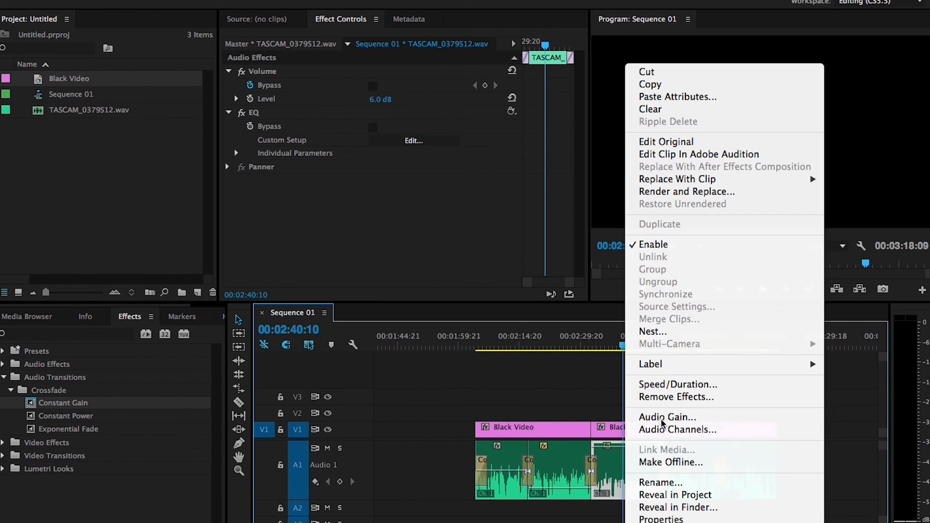
click(649, 475)
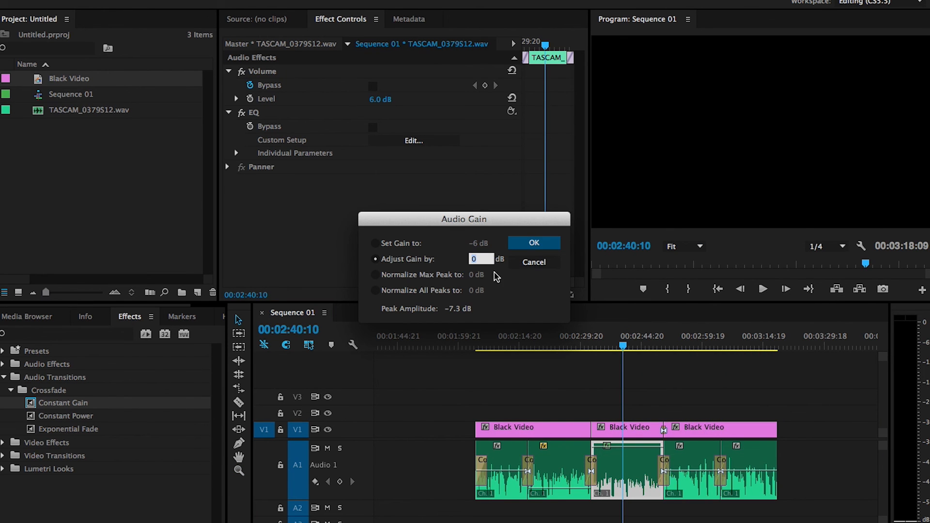
key(Return)
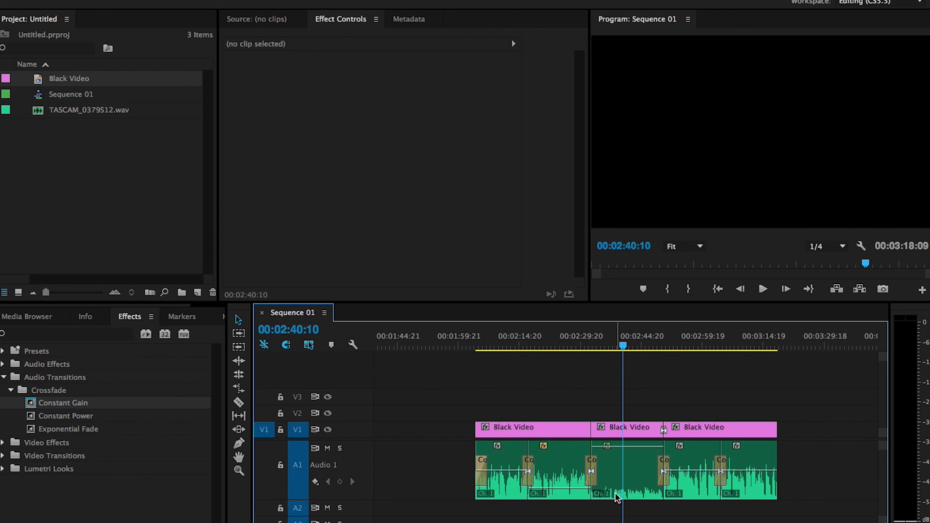
Adjust the audio gain of the second group's third clip by 18 dB.
click(625, 483)
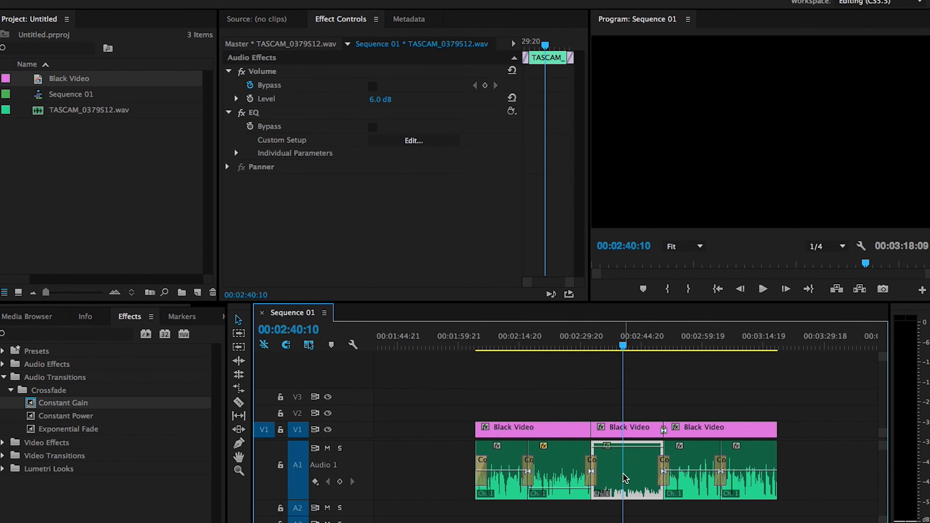
right_click(615, 472)
click(652, 415)
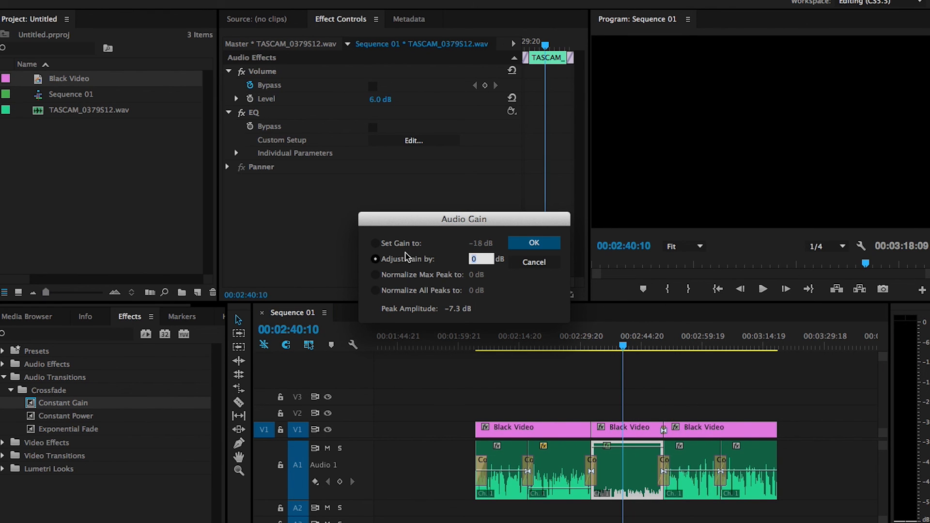
text(18)
key(Return)
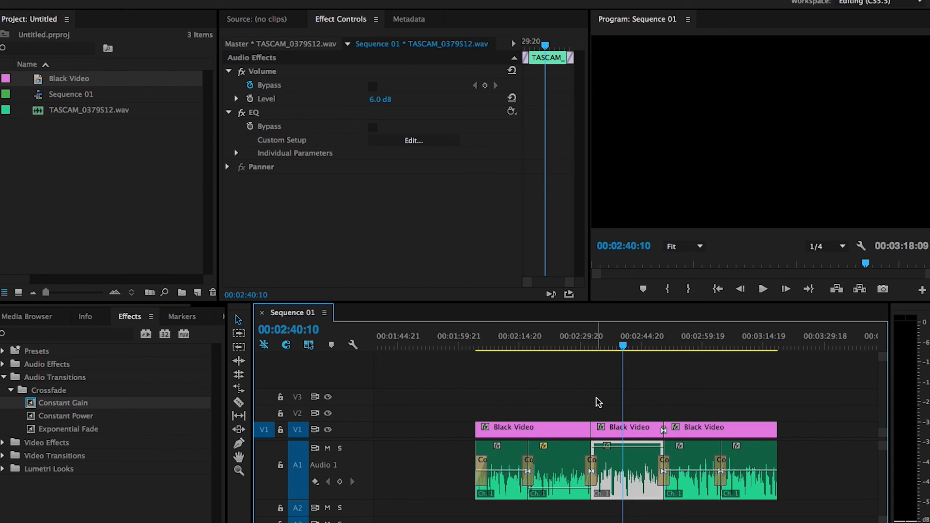
Reduce the audio gain of the second group's third clip to -21 dB.
click(518, 391)
drag(502, 343, 513, 343)
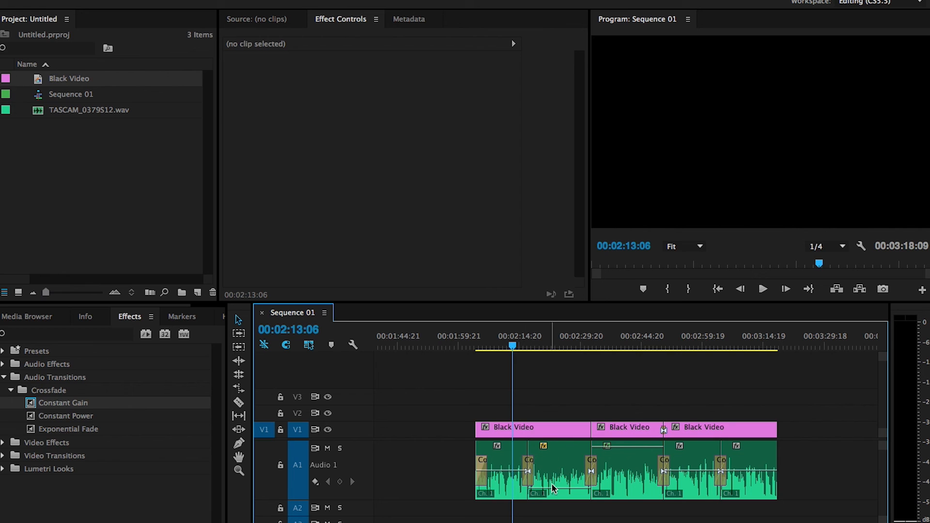
click(591, 468)
drag(580, 345, 639, 345)
click(639, 471)
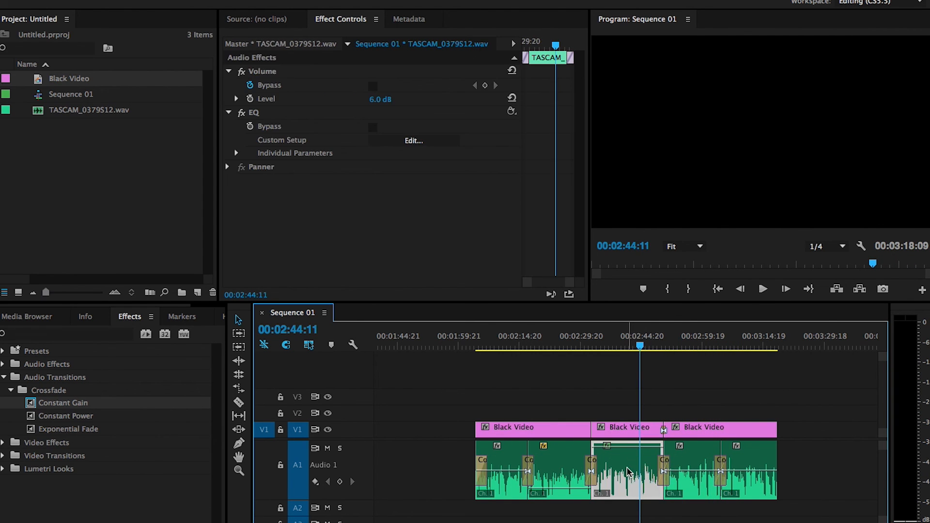
right_click(627, 472)
click(672, 418)
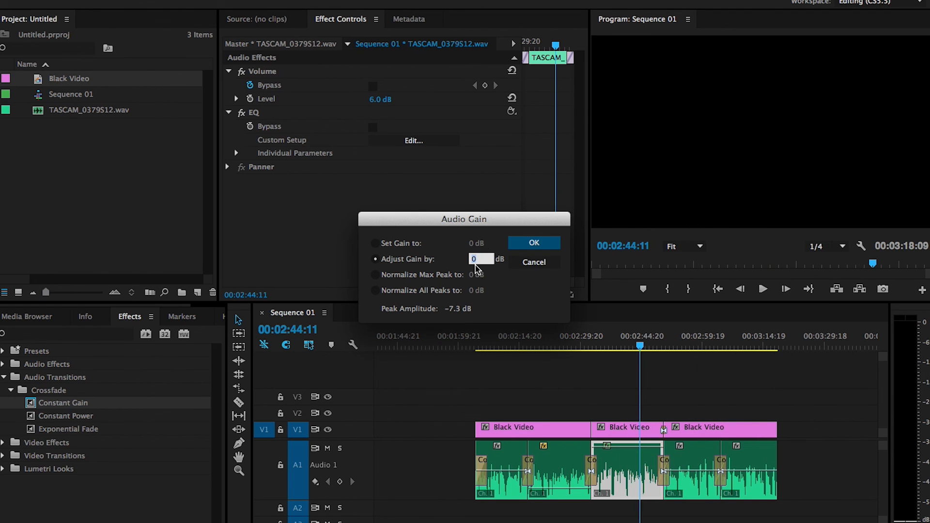
text(-6)
key(Return)
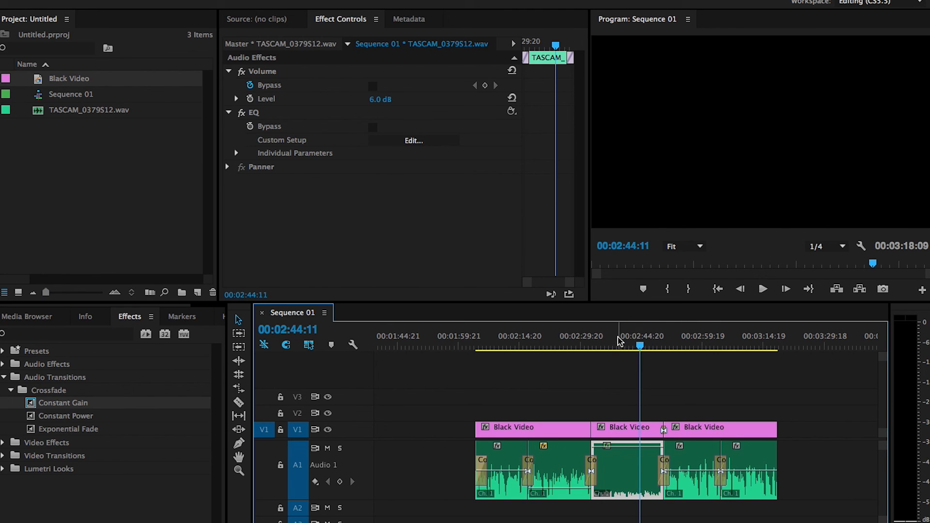
Raise the audio gain of the second group's third clip to offset the last gain reduction.
mouse_move(617, 340)
mouse_down()
mouse_move(589, 339)
mouse_move(618, 341)
mouse_up()
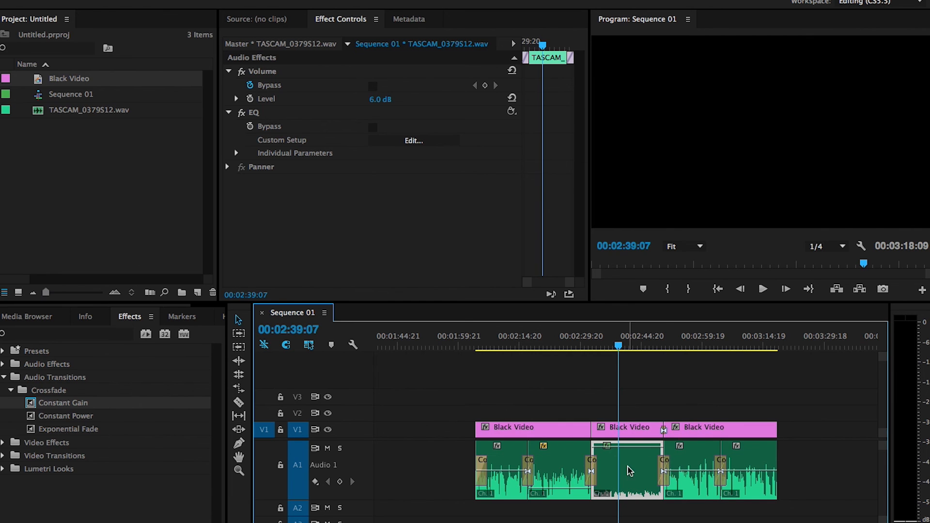
right_click(629, 481)
click(654, 418)
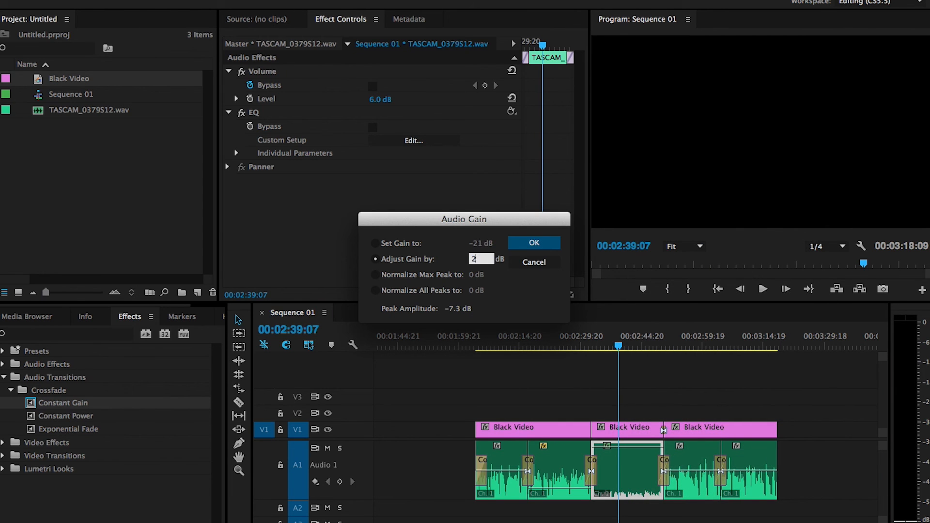
text(2)
key(Return)
Compare the keyframed audio clip of the first group with the split audio clips of the second group.
key(z)
alt+click(570, 396)
alt+click(537, 396)
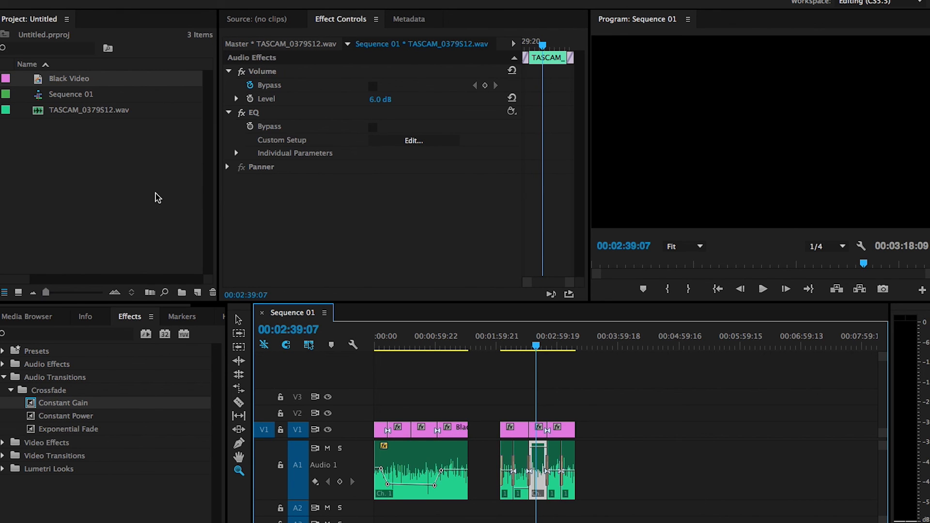
click(155, 198)
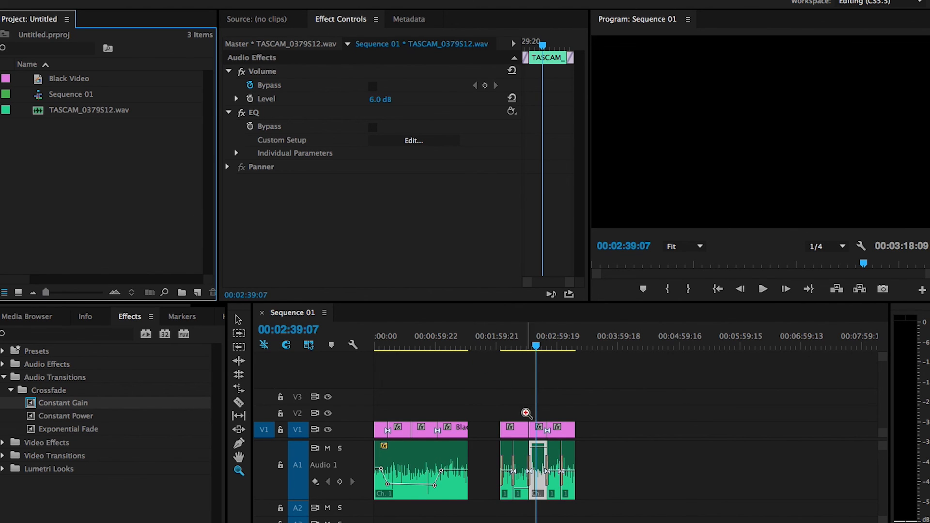
click(448, 417)
click(408, 405)
key(v)
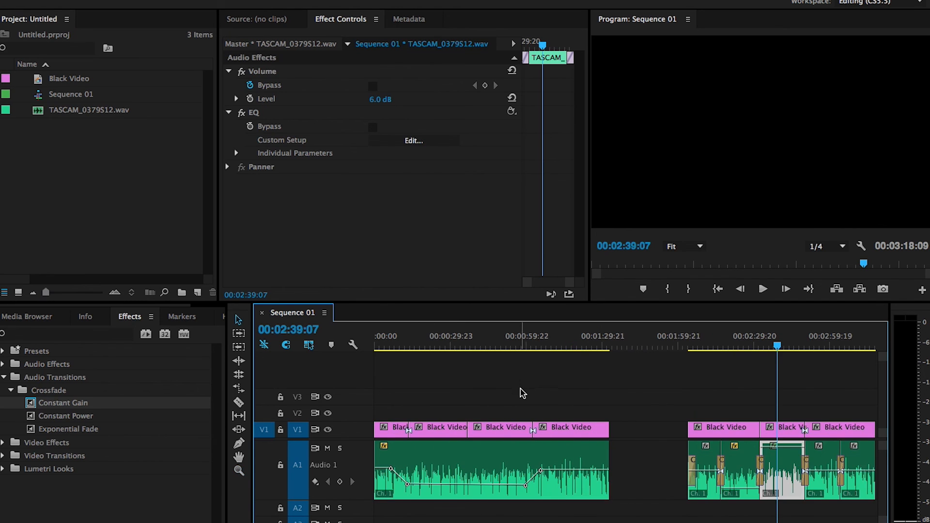
click(515, 392)
key(z)
alt+click(437, 414)
key(v)
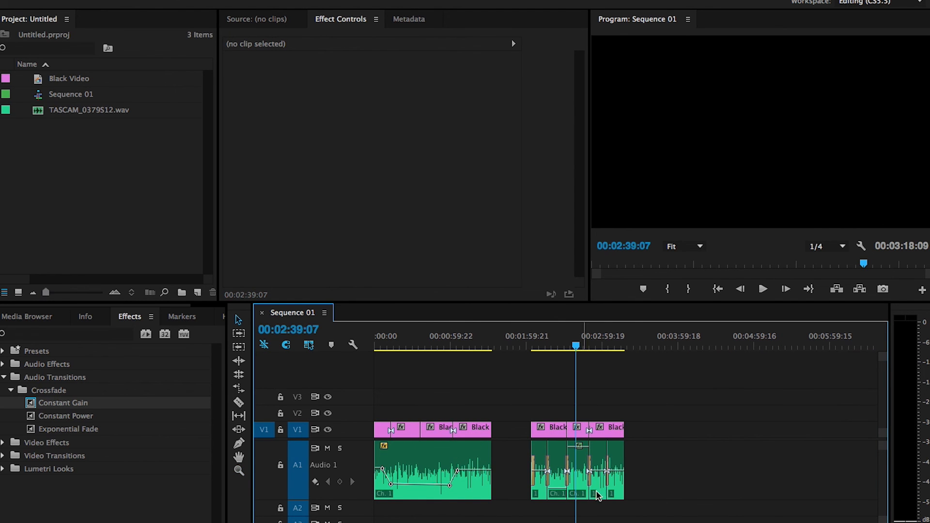